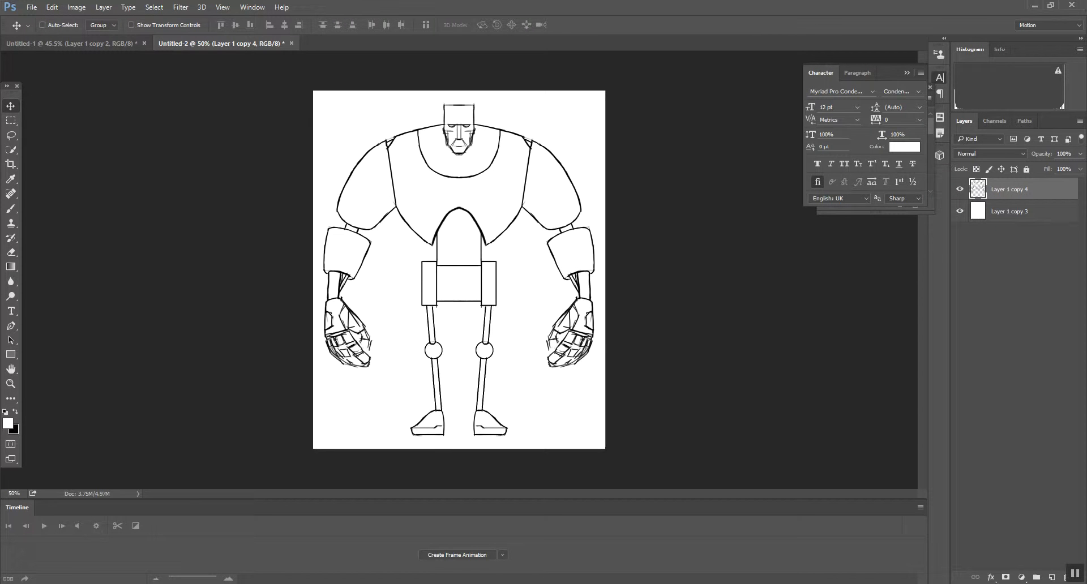
Switch to Maya and enlarge the front view to fill the workspace.
click(602, 544)
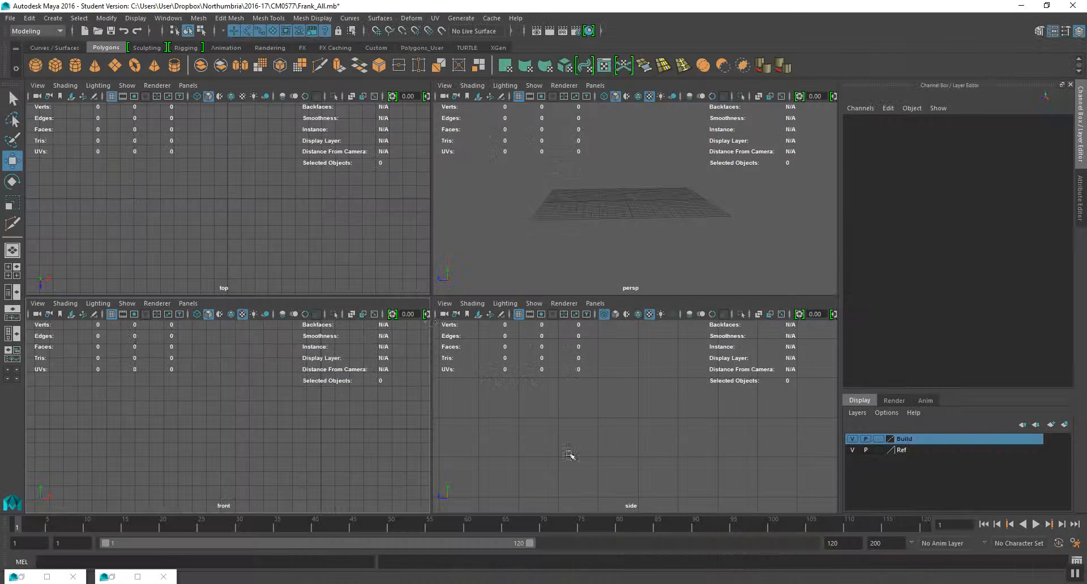
key(space)
alt+middle_drag(379, 335, 306, 325)
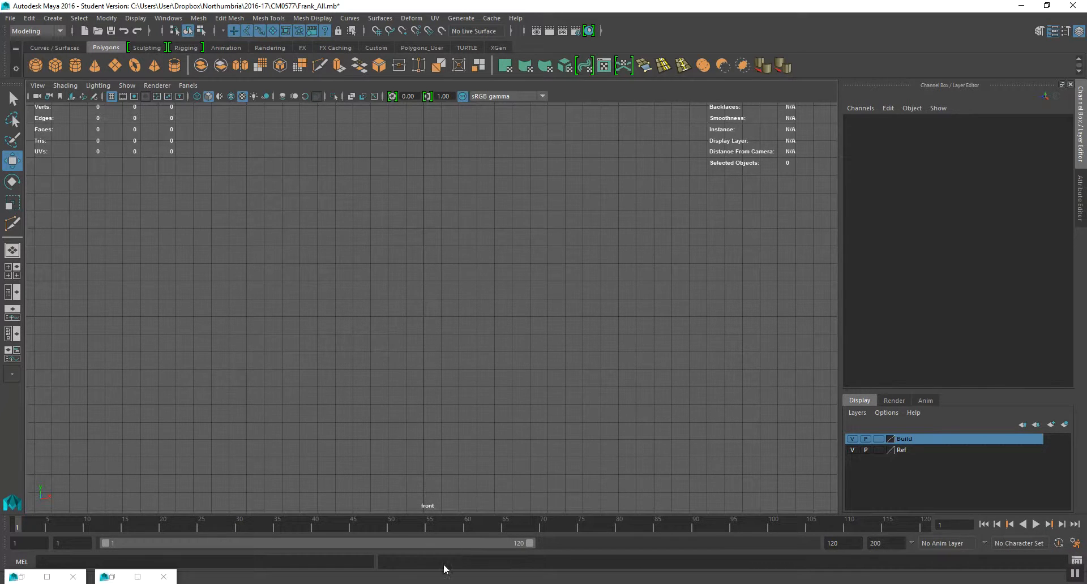
Switch to Photoshop and examine what each of the two layers contains by hiding and showing them in turn.
key(alt+Tab)
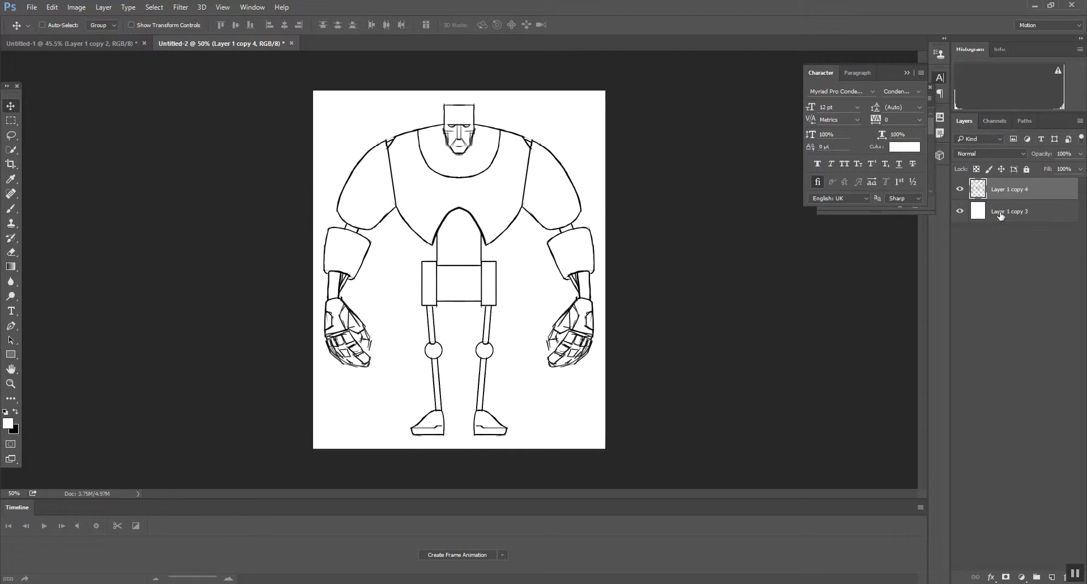
click(959, 212)
click(959, 211)
click(959, 190)
click(960, 190)
click(959, 211)
click(959, 211)
Rename the white layer, Layer 1 copy 3, as Background.
click(996, 214)
double_click(1019, 212)
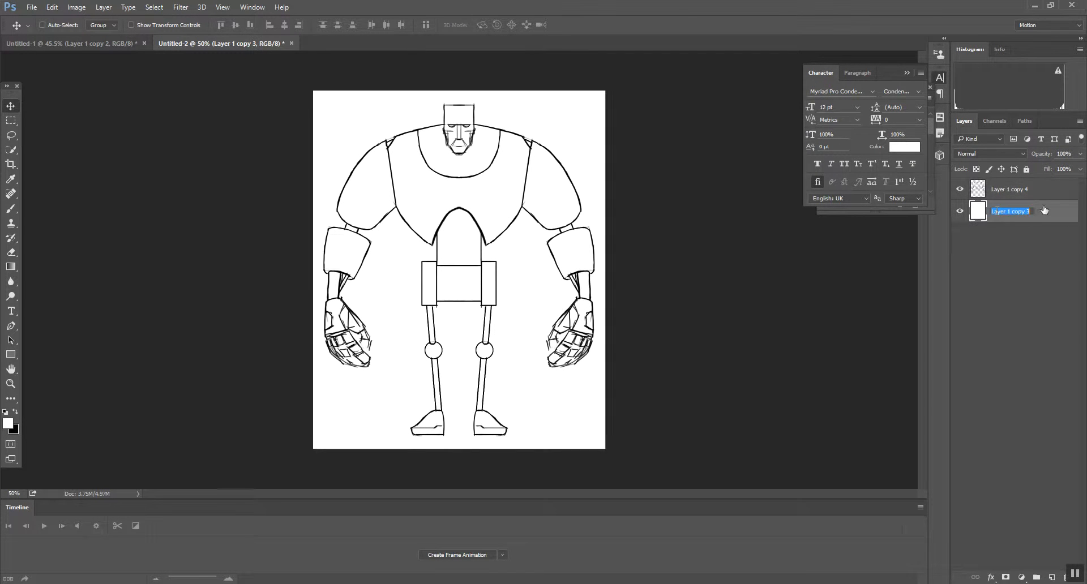
text(Background)
key(Return)
Preview the line drawing without its white Background layer and delete that layer.
click(973, 189)
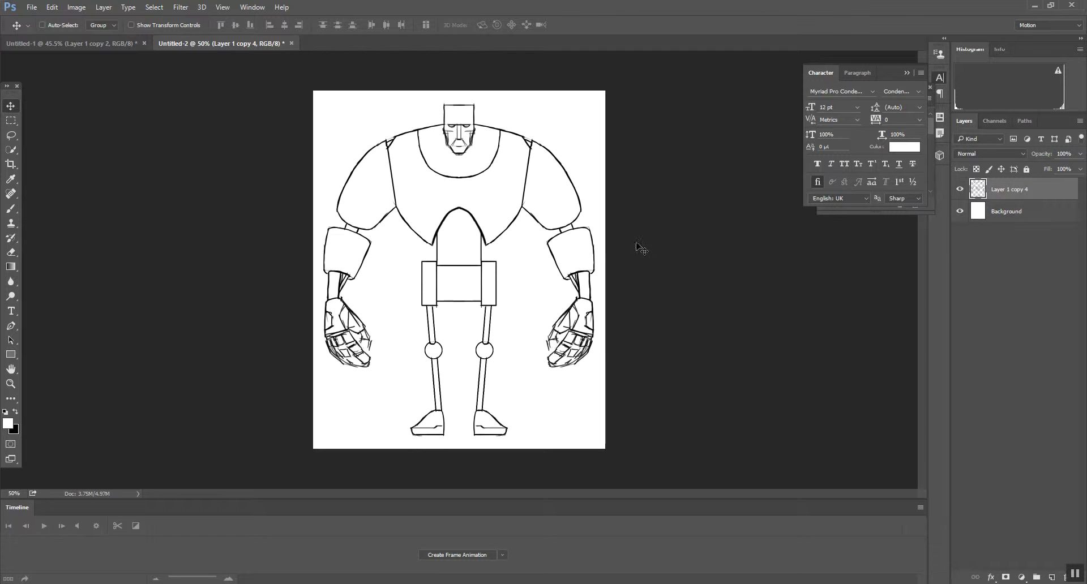
click(959, 211)
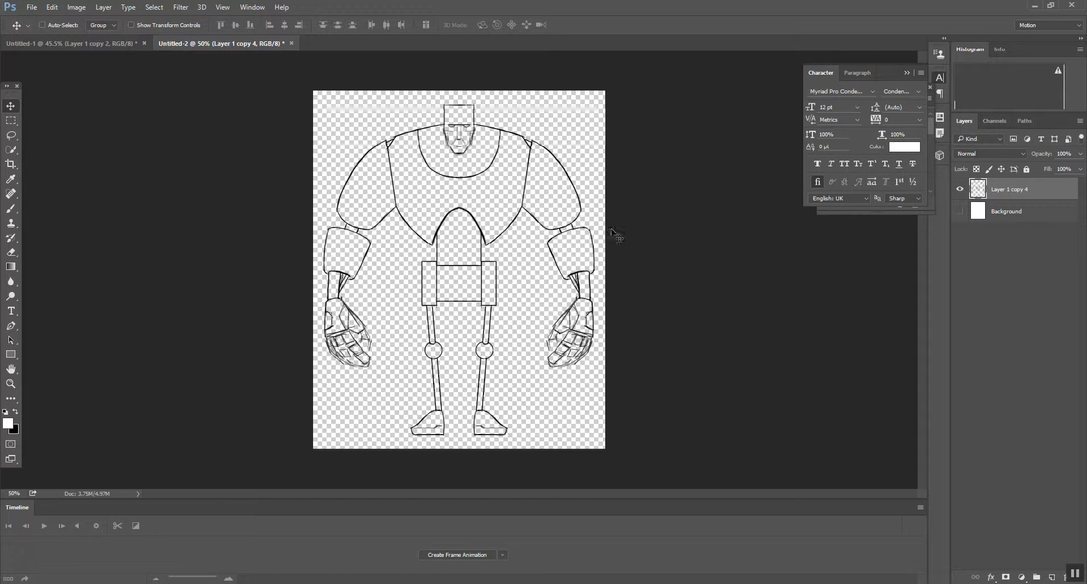
click(959, 211)
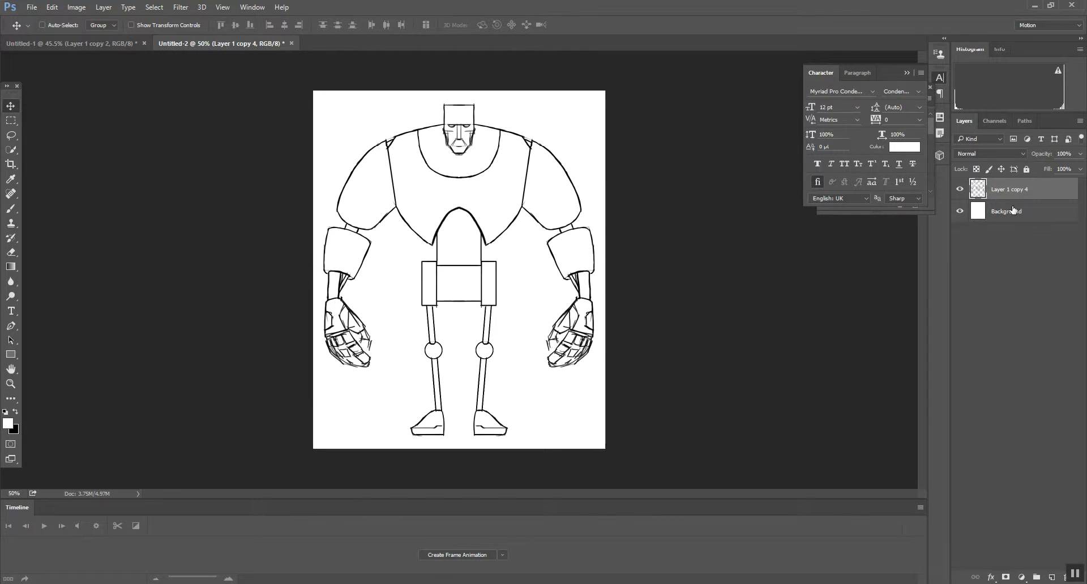
click(1012, 211)
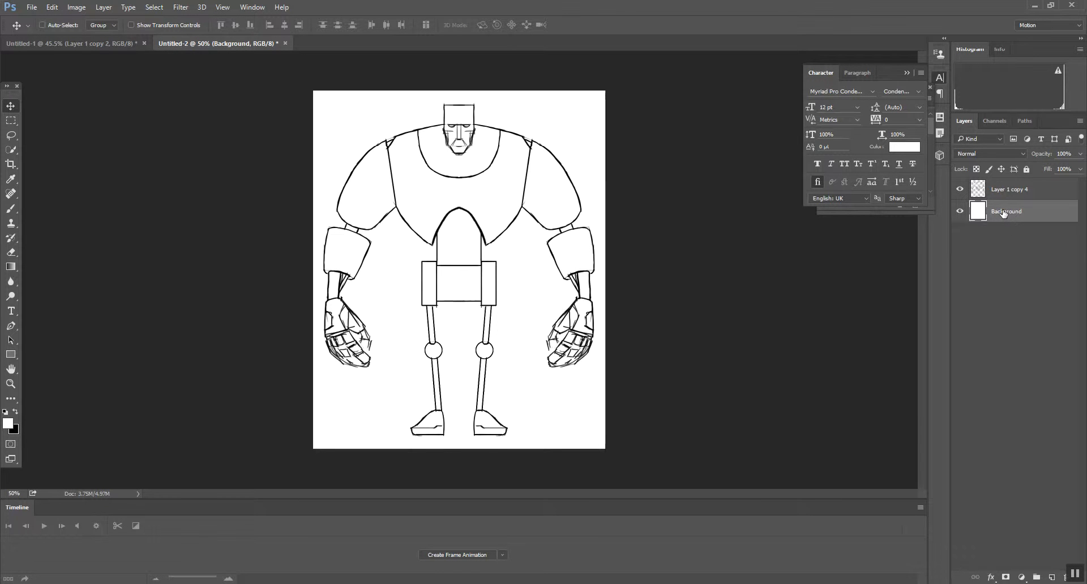
drag(1003, 214, 1063, 578)
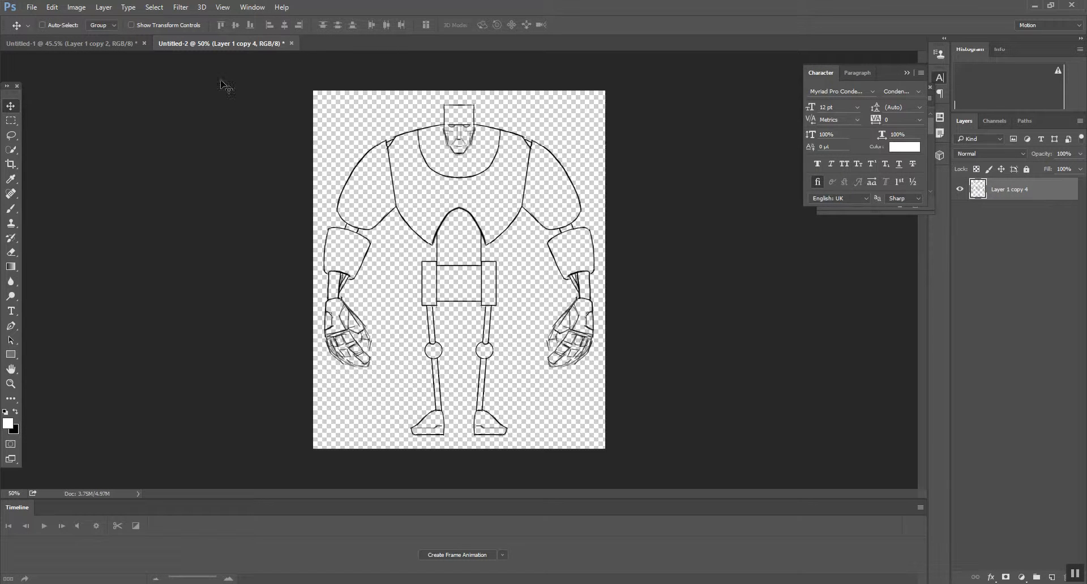
Save a copy of the transparent drawing as a PNG in the CM0577 folder, replacing Body_Front2.png.
key(ctrl+alt+s)
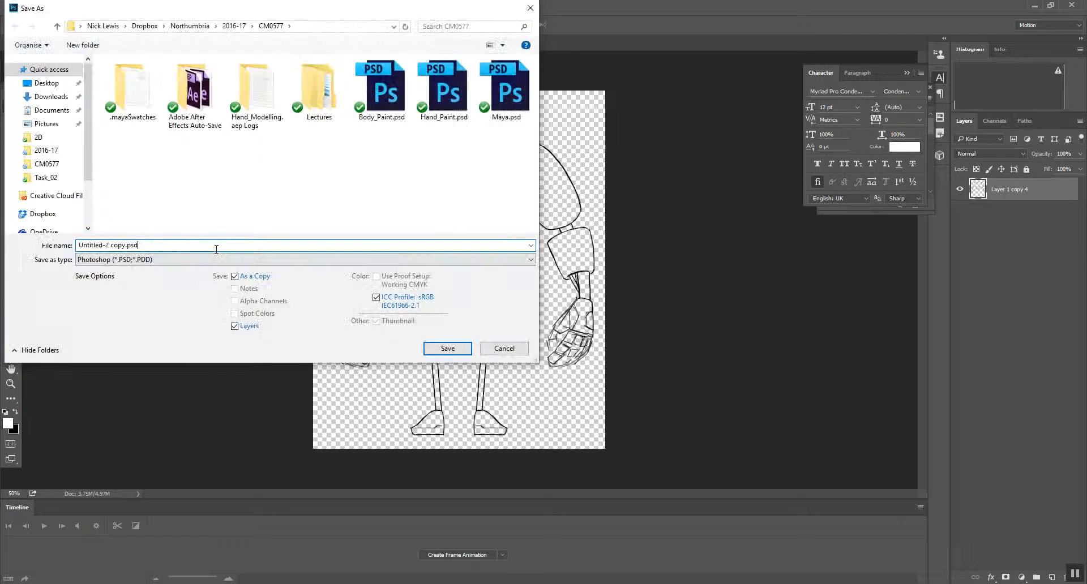
click(218, 259)
click(153, 415)
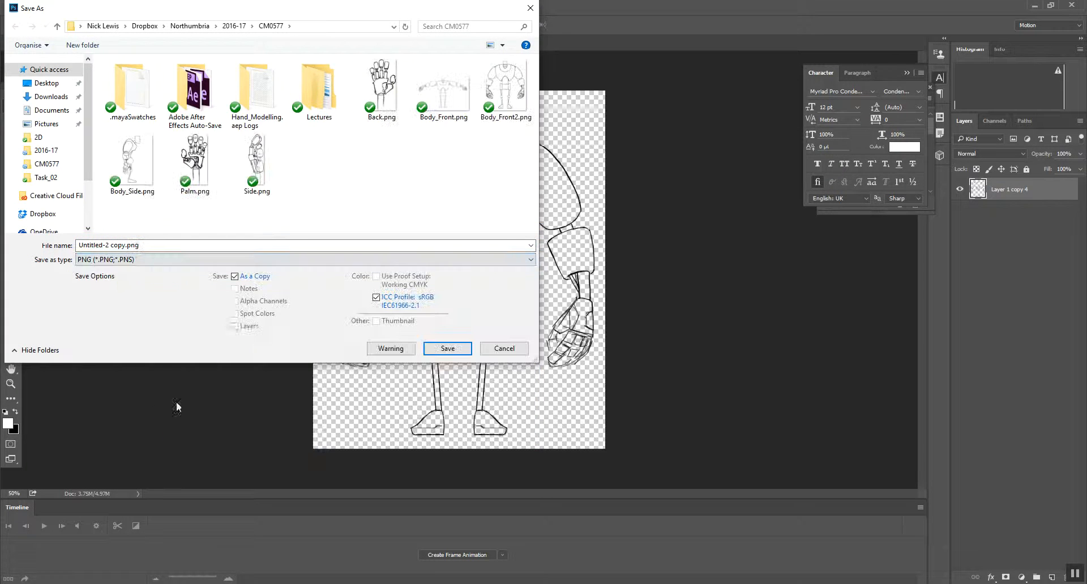
click(506, 89)
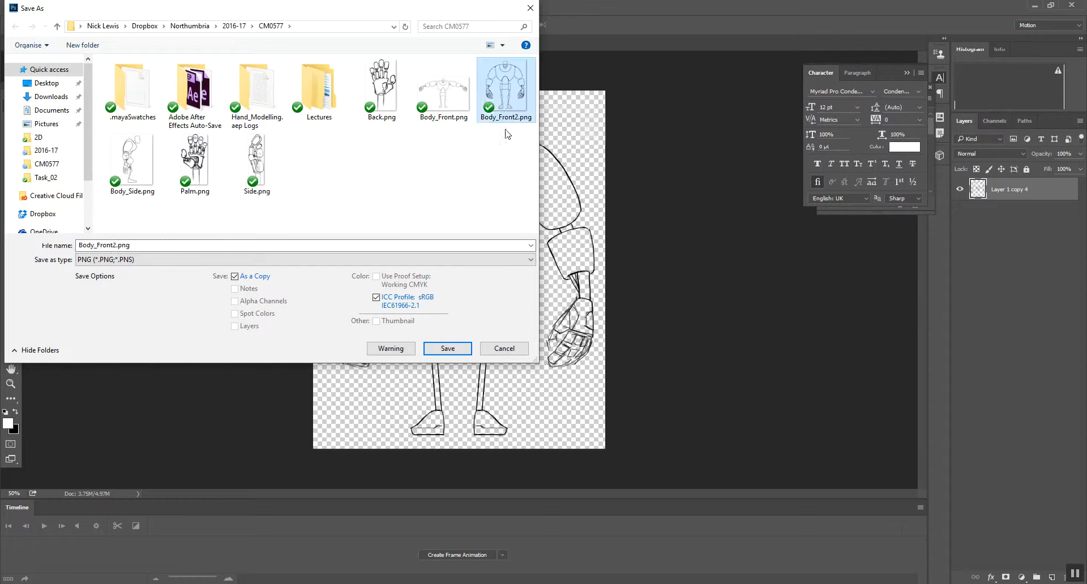
click(432, 350)
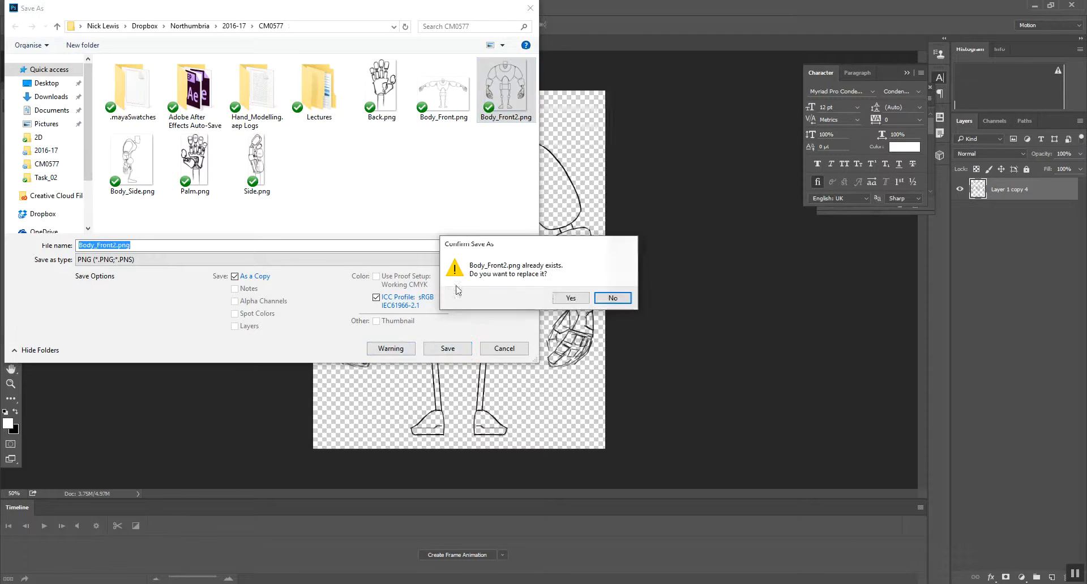
click(557, 297)
key(Return)
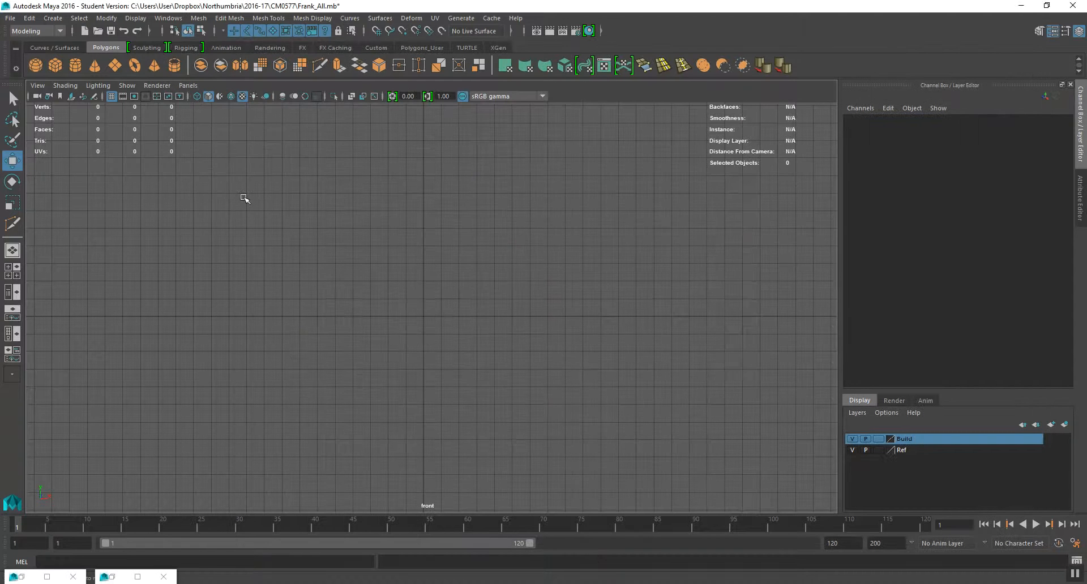
In Maya, import Body_Front2.png from the CM0577 folder as an image plane for the front view.
click(35, 85)
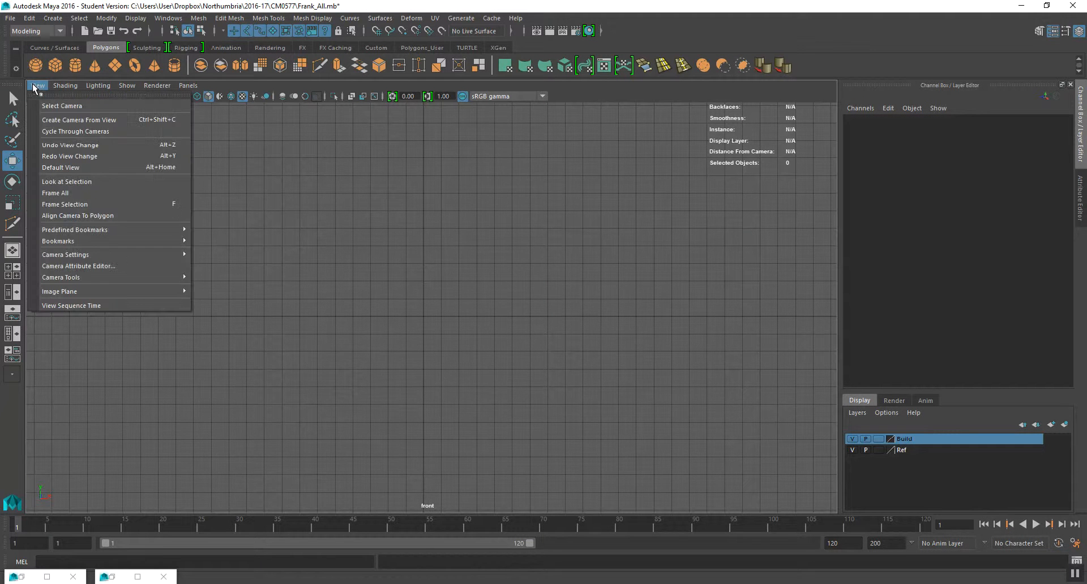
mouse_move(117, 297)
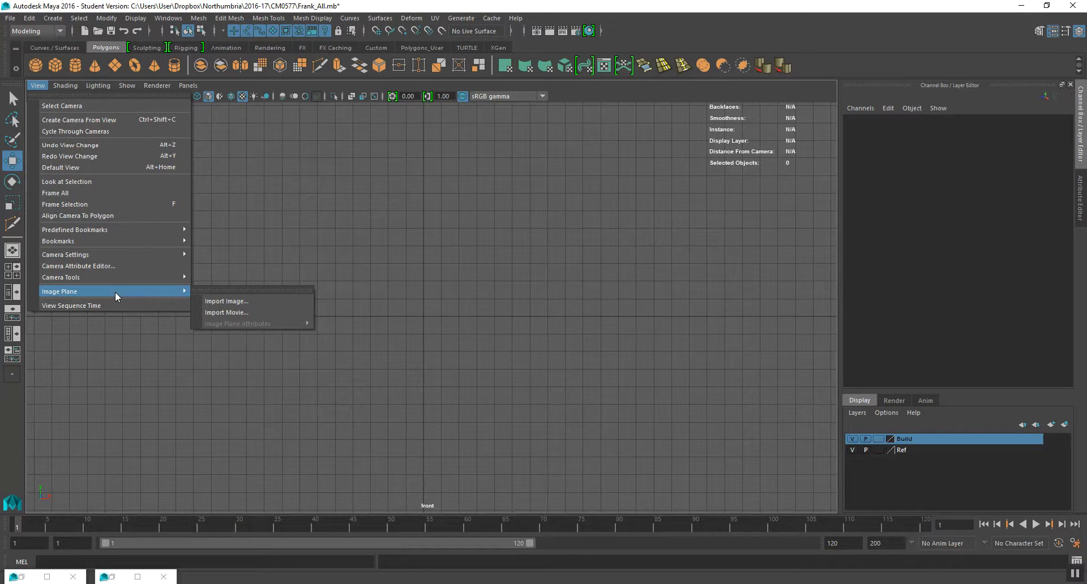
click(253, 304)
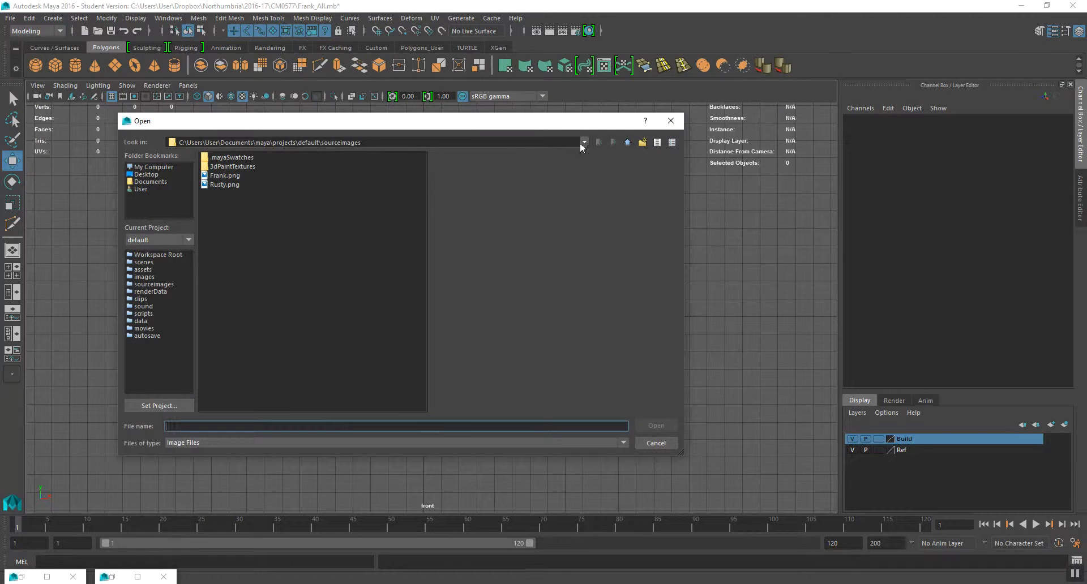
click(581, 143)
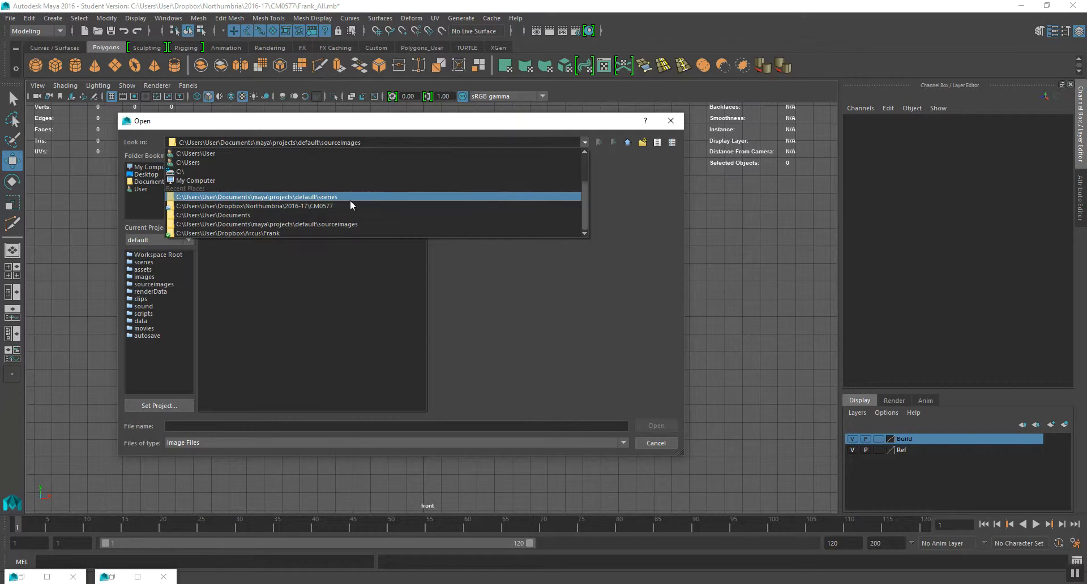
click(351, 205)
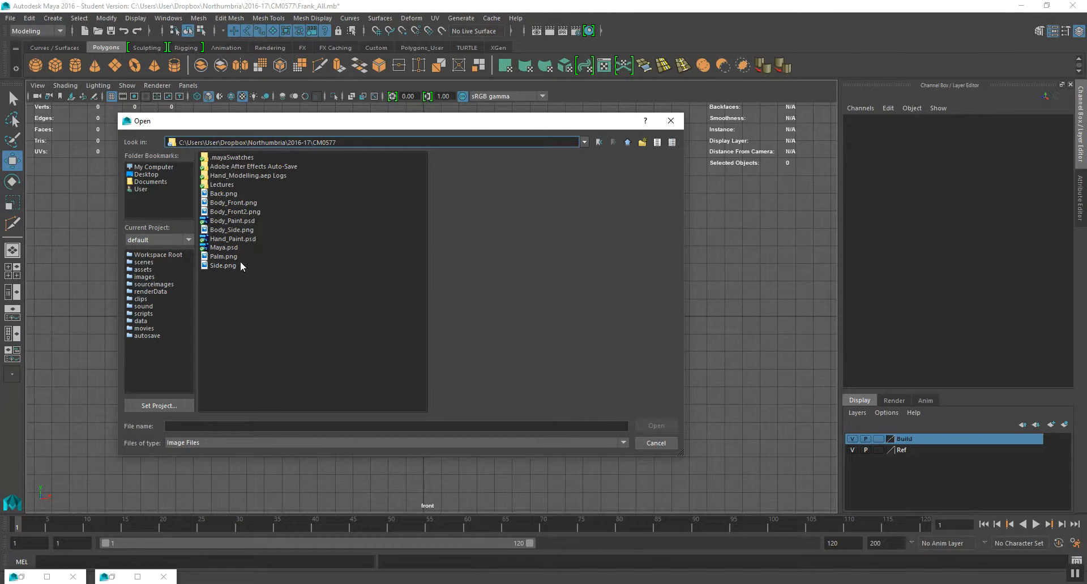
click(235, 213)
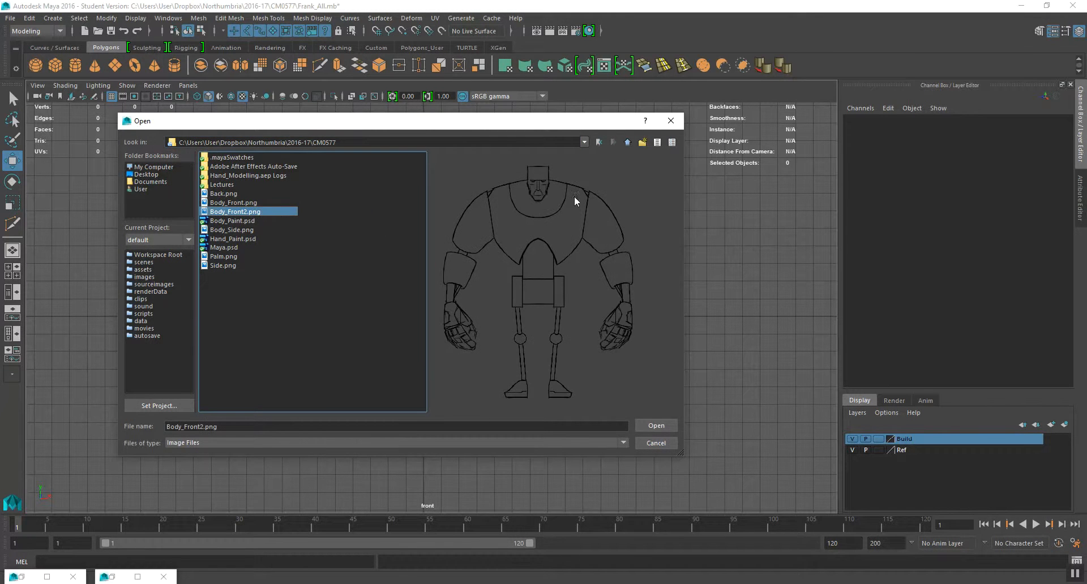
click(657, 426)
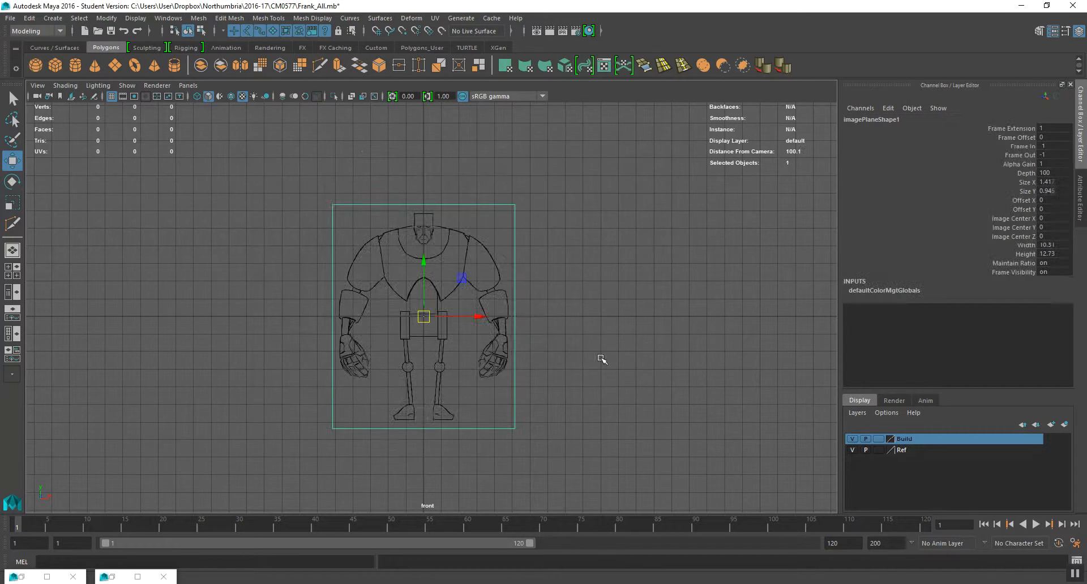
scroll(441, 299, up, 3)
mouse_move(419, 320)
mouse_down()
mouse_move(442, 276)
mouse_move(414, 304)
mouse_up()
key(ctrl+z)
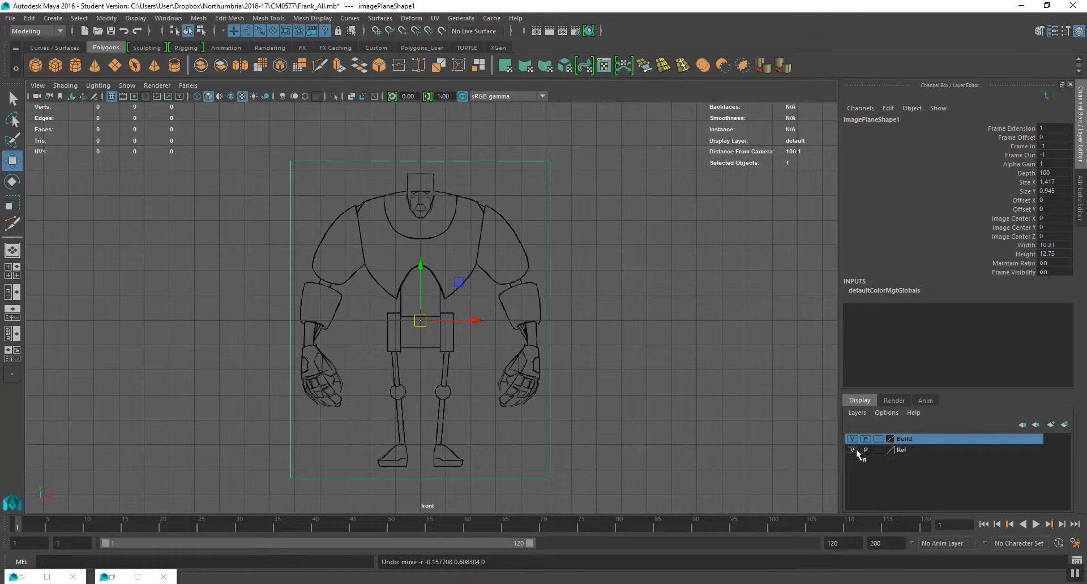
Delete the Ref display layer.
click(913, 450)
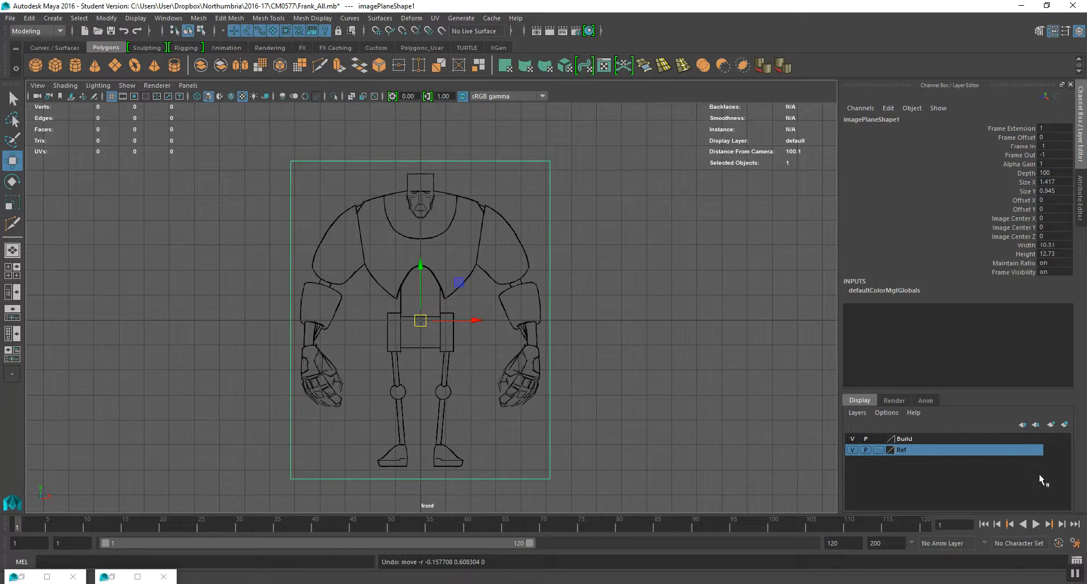
right_click(983, 447)
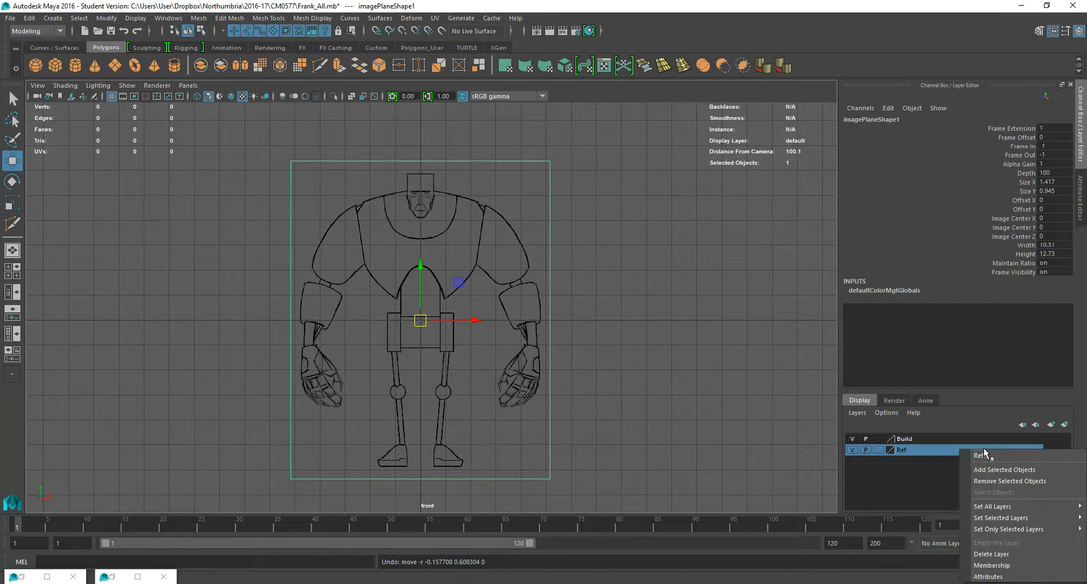
click(991, 554)
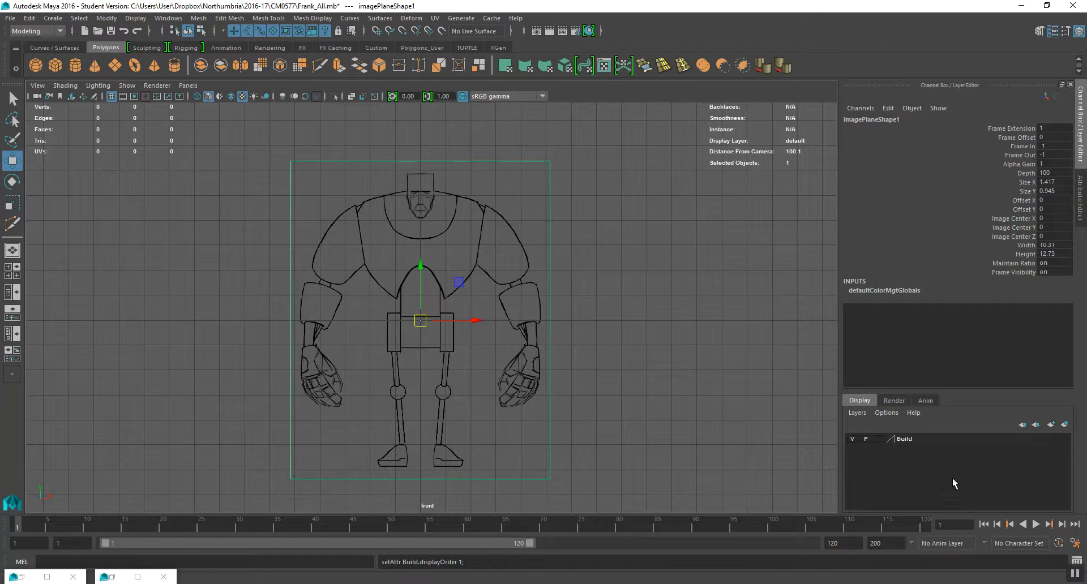
Create a new display layer from the selected front image plane.
click(904, 441)
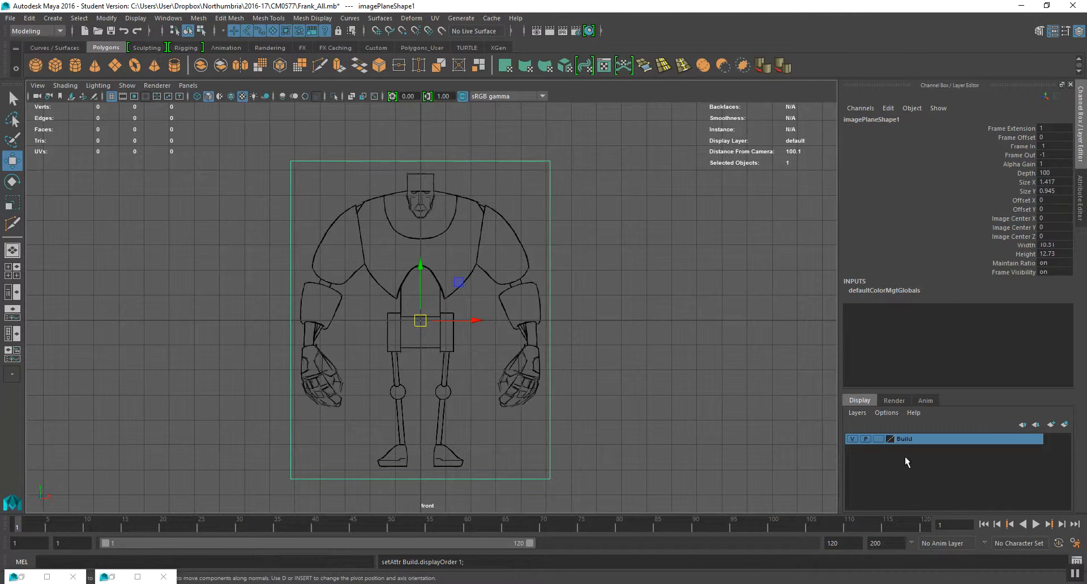
click(857, 413)
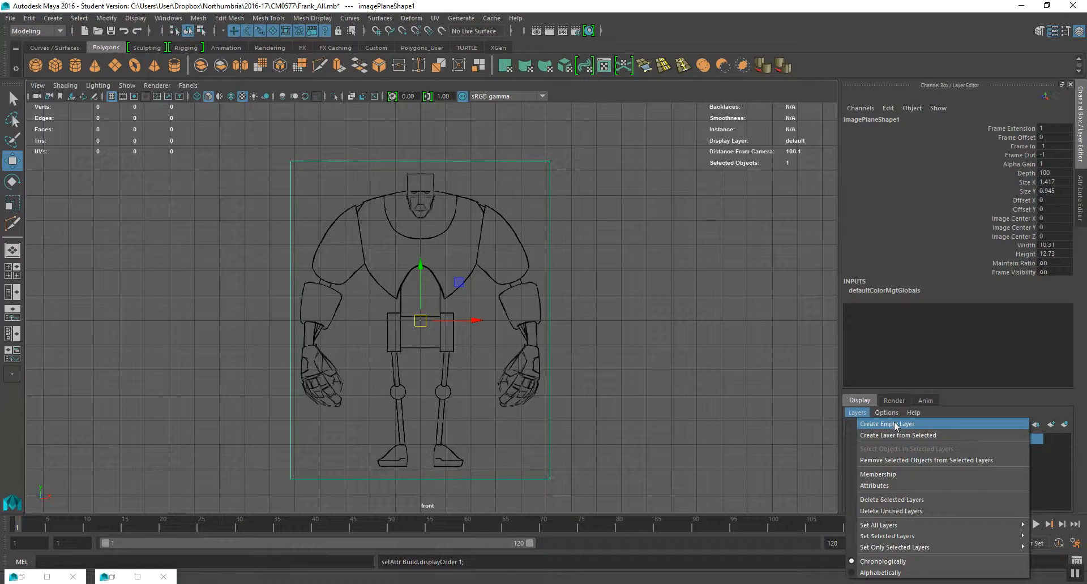
mouse_move(872, 407)
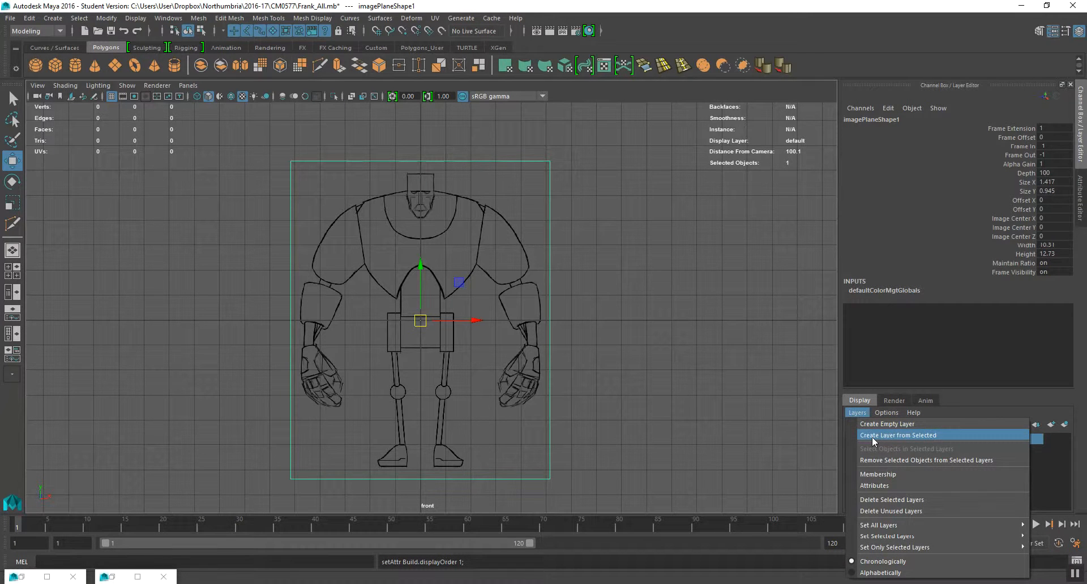
click(872, 436)
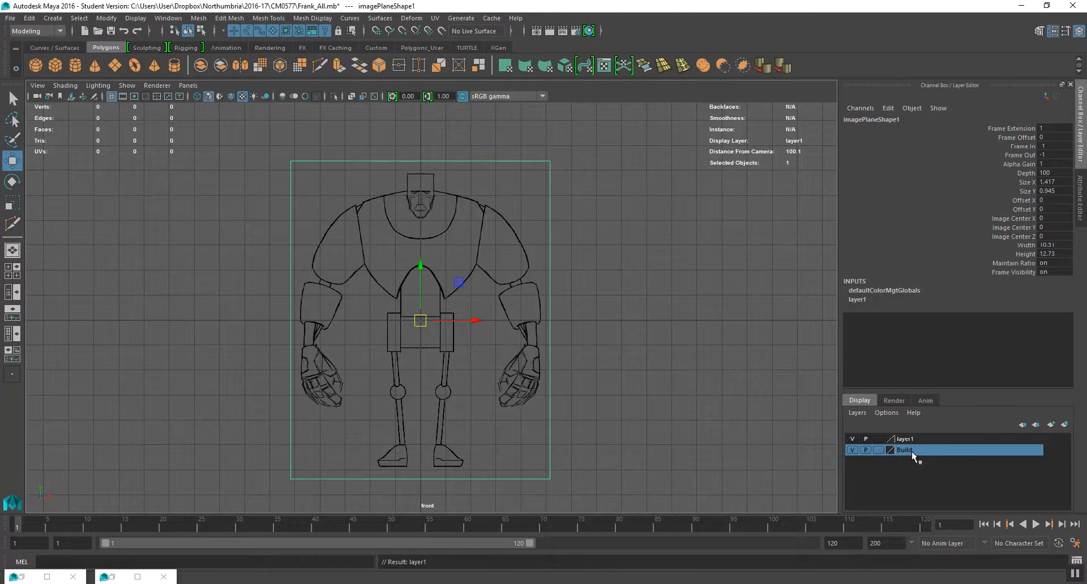
Check that layer1 controls the front image plane by switching the layer's visibility off and on.
click(904, 439)
click(853, 439)
click(853, 439)
click(853, 439)
click(852, 439)
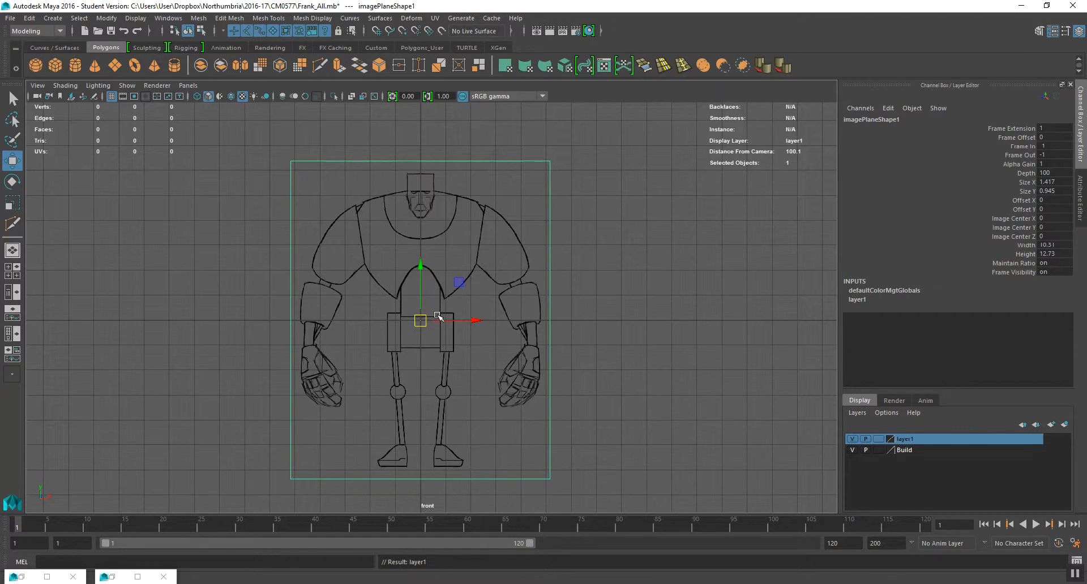
click(853, 440)
click(852, 440)
click(852, 439)
click(853, 439)
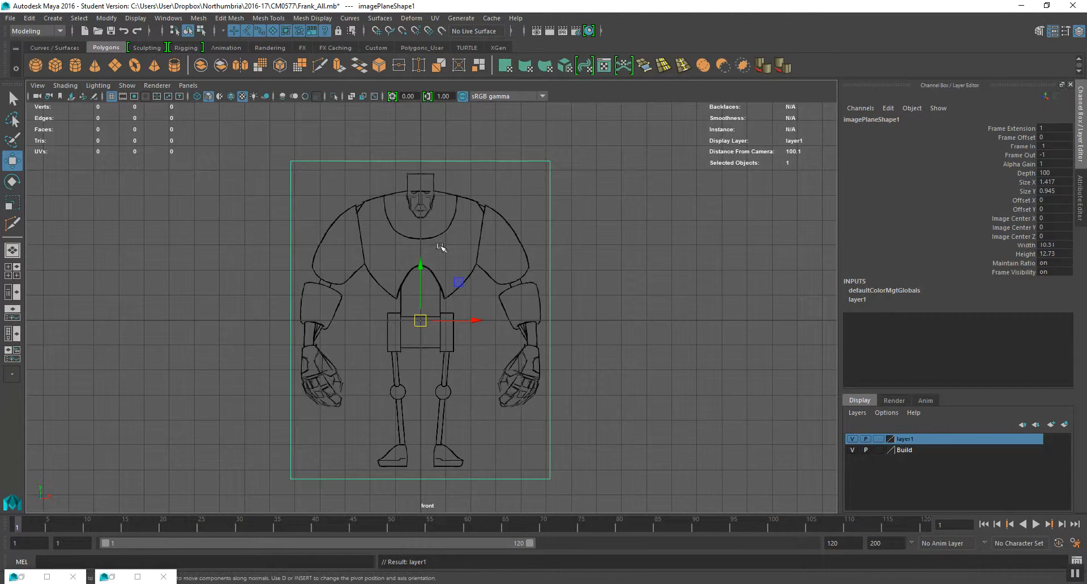
Set layer1 to Reference mode so the image plane cannot be selected, and clear the selection.
click(878, 440)
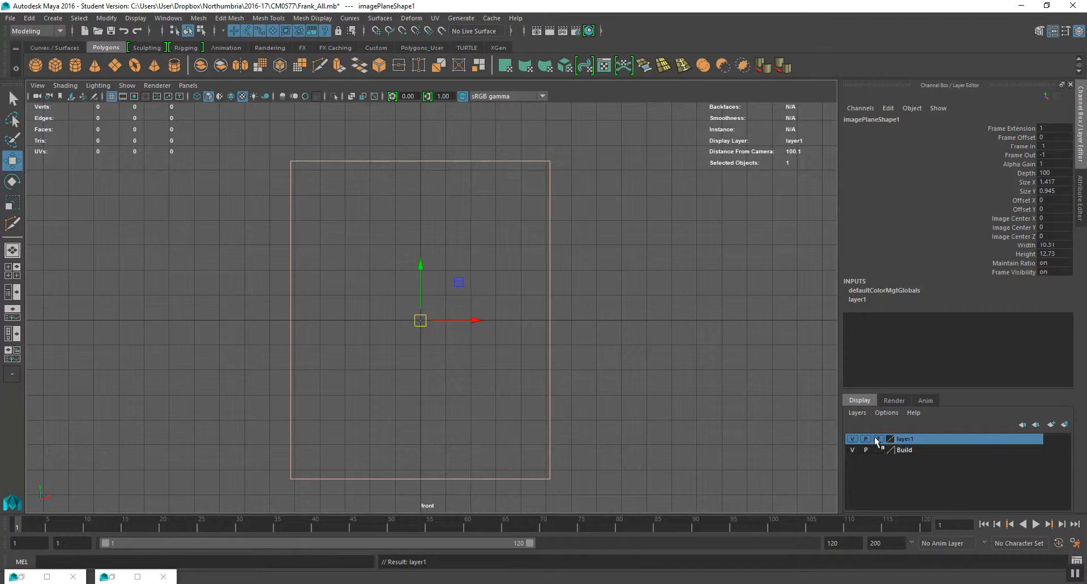
click(878, 439)
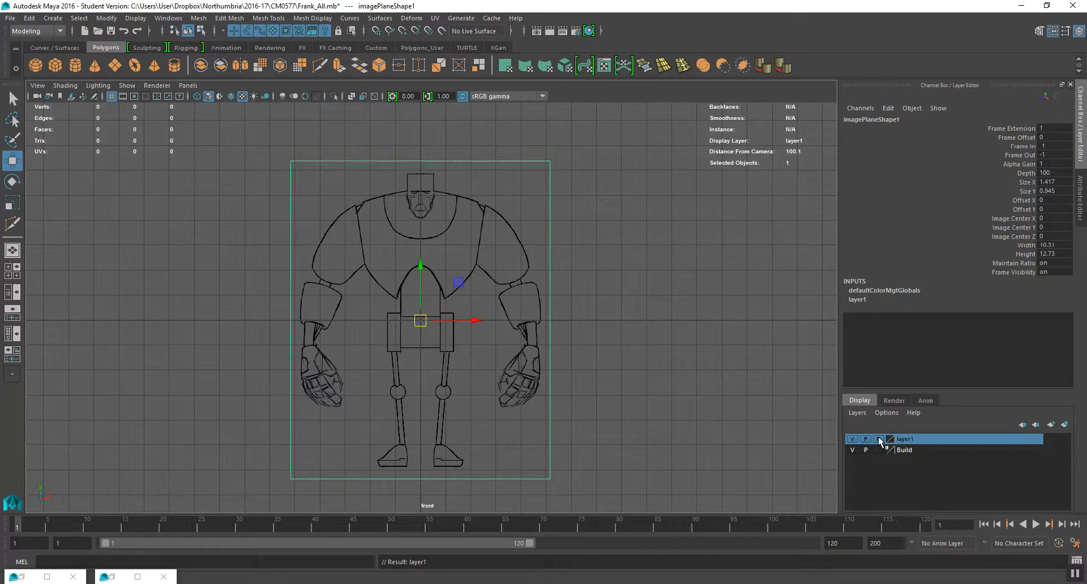
click(592, 274)
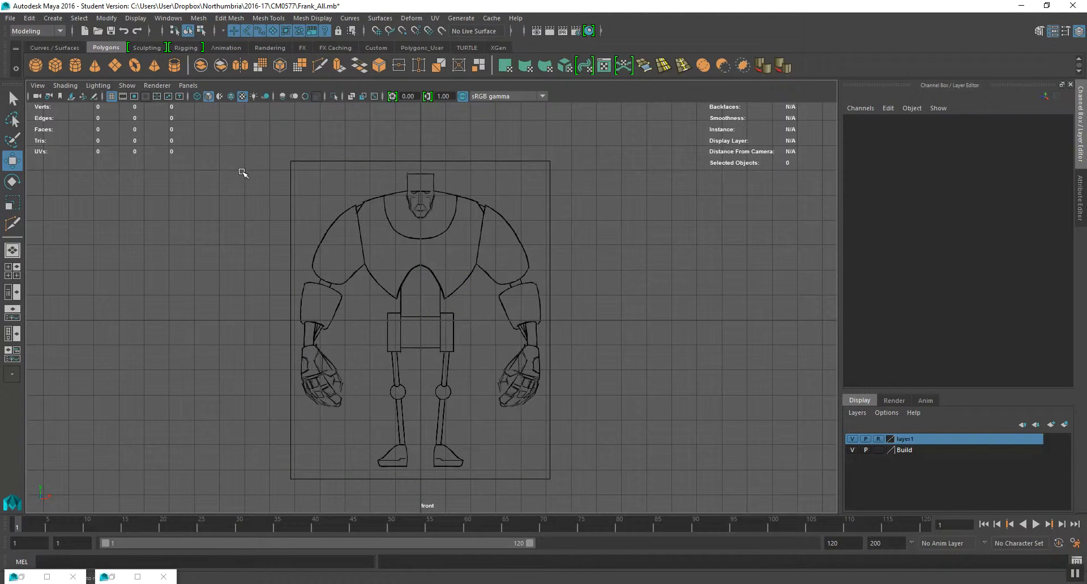
Create a polygon cube and move it beside the robot's waist, at about X 1.622, Y 1.284.
key(space)
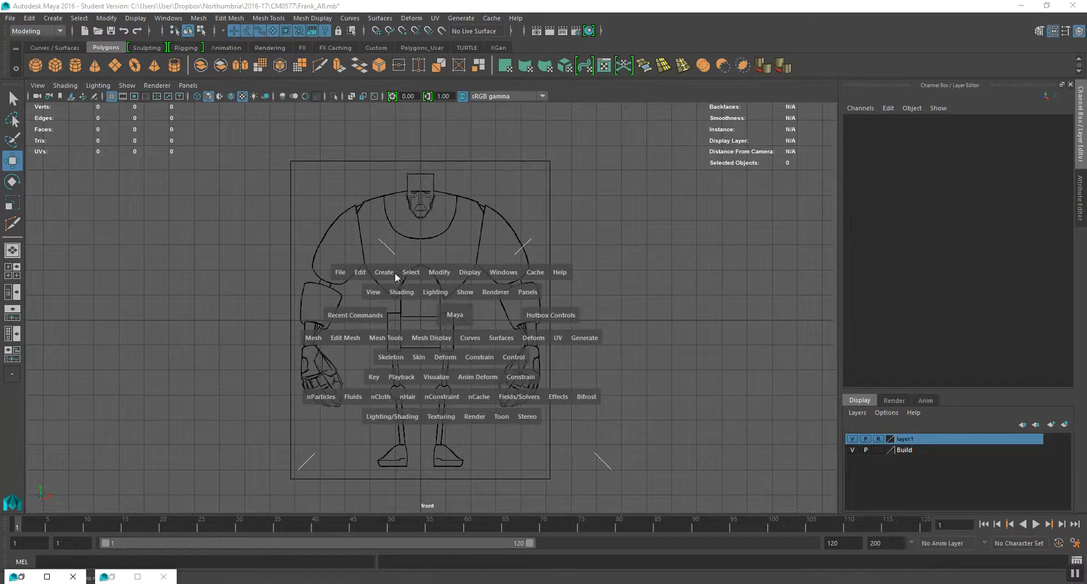
click(384, 273)
mouse_move(447, 314)
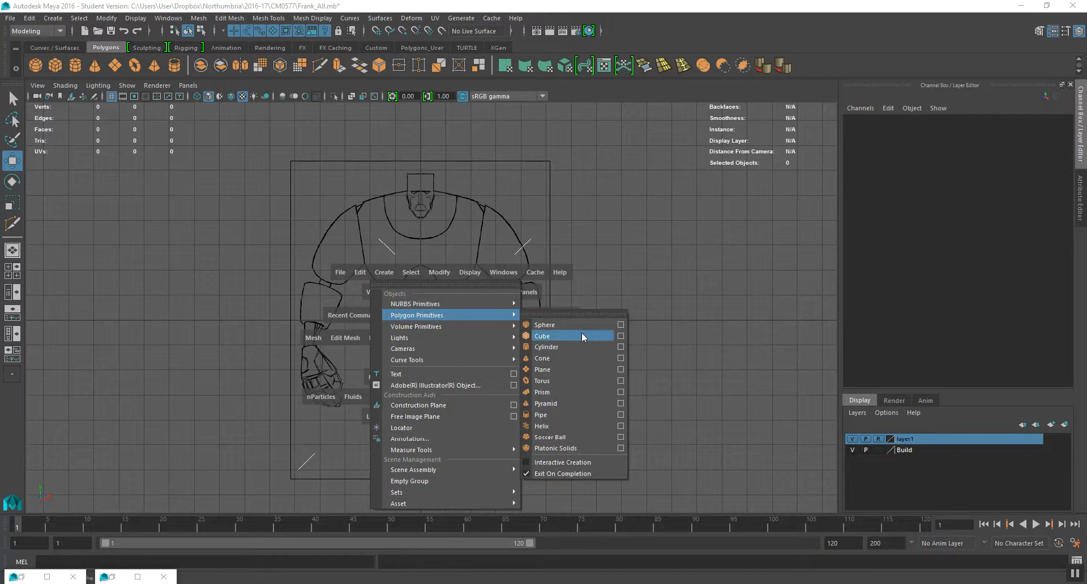
click(581, 334)
drag(462, 274, 496, 320)
click(598, 277)
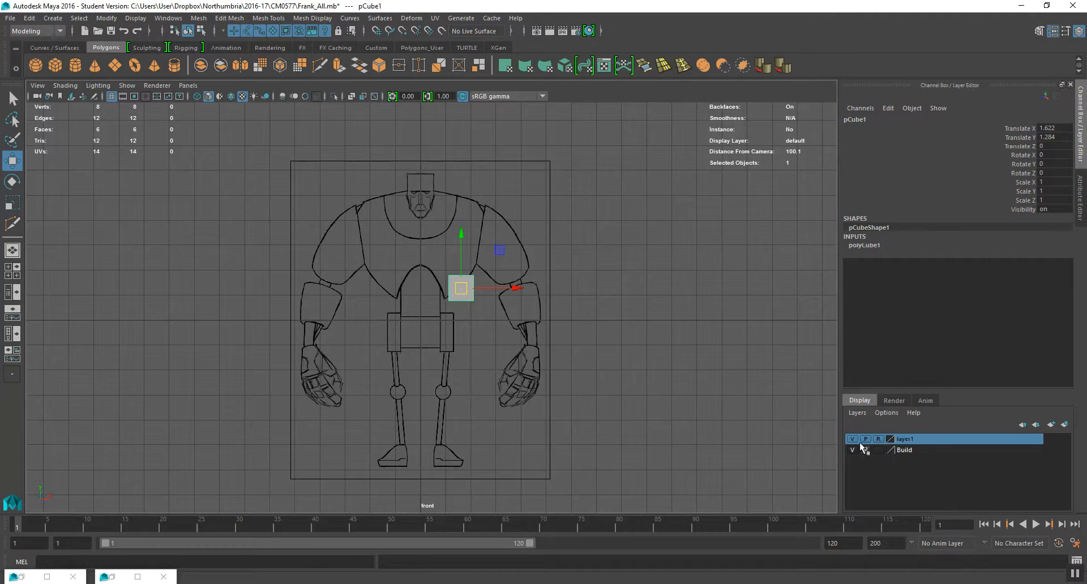
Add the selected cube to the Build display layer.
click(909, 450)
right_click(916, 450)
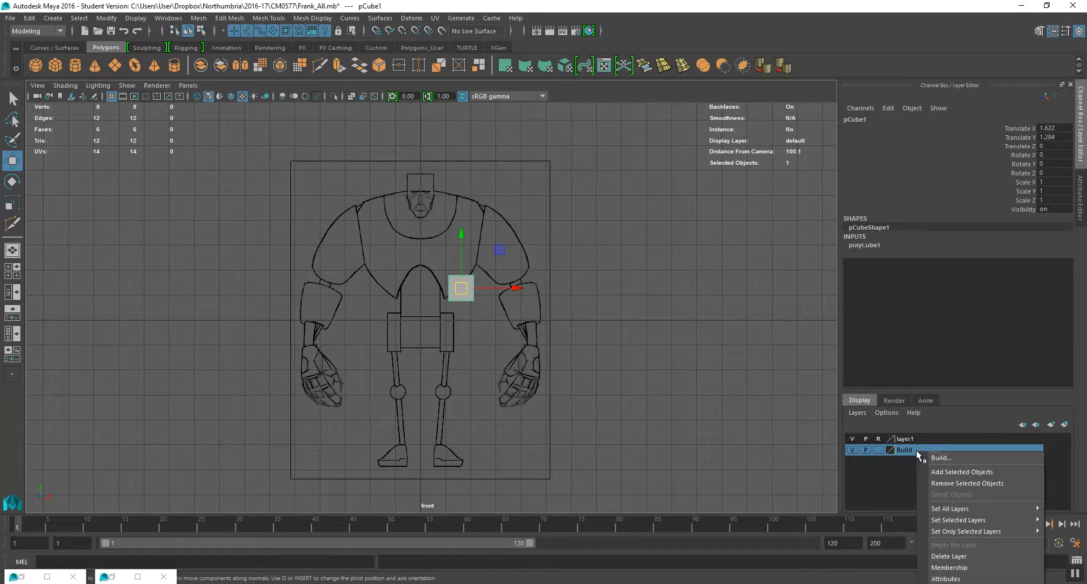
click(946, 473)
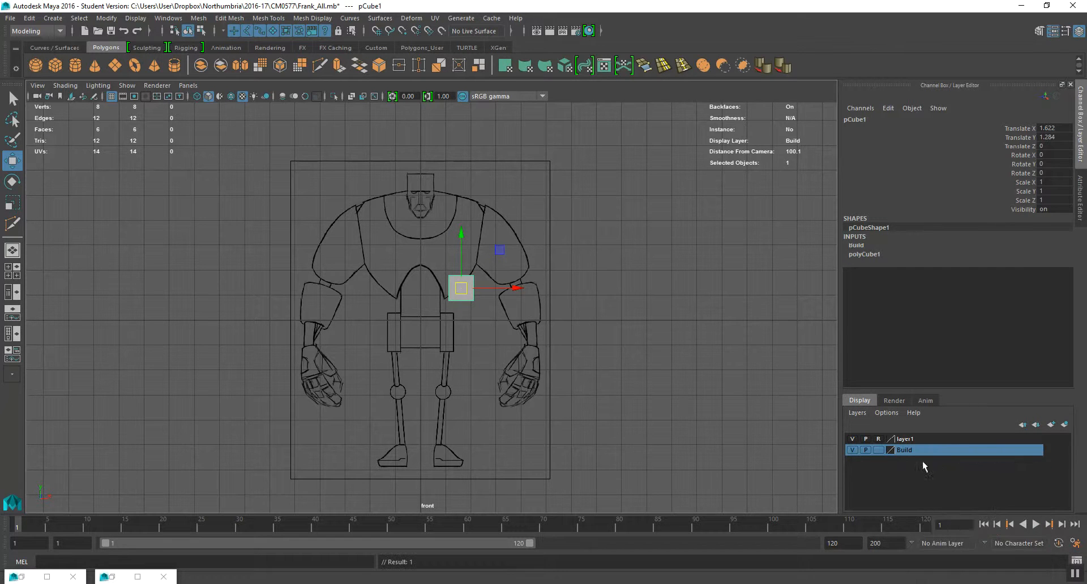
Rename the layer1 display layer as Ref.
click(899, 440)
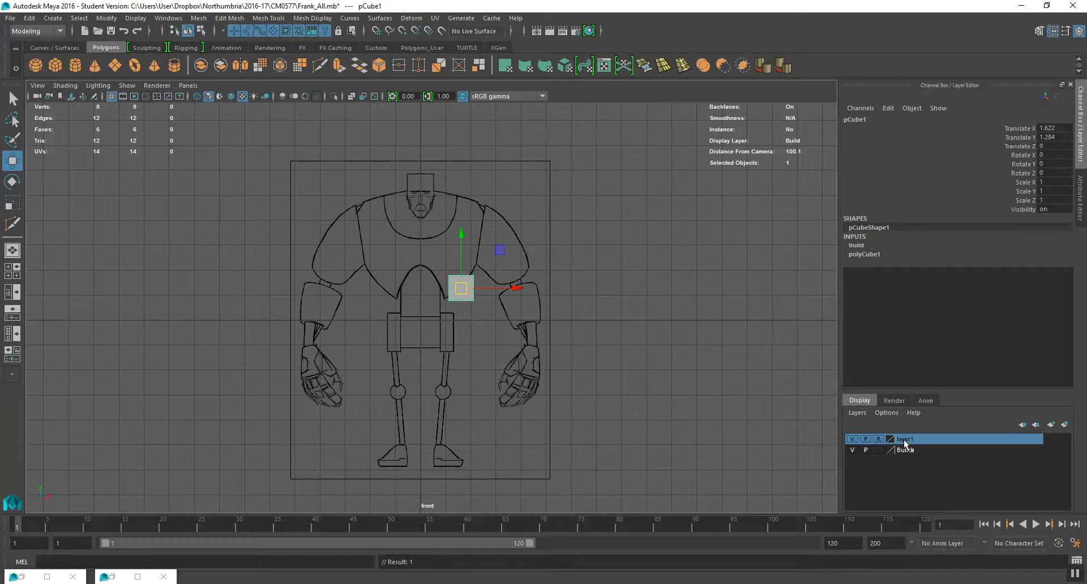
double_click(903, 439)
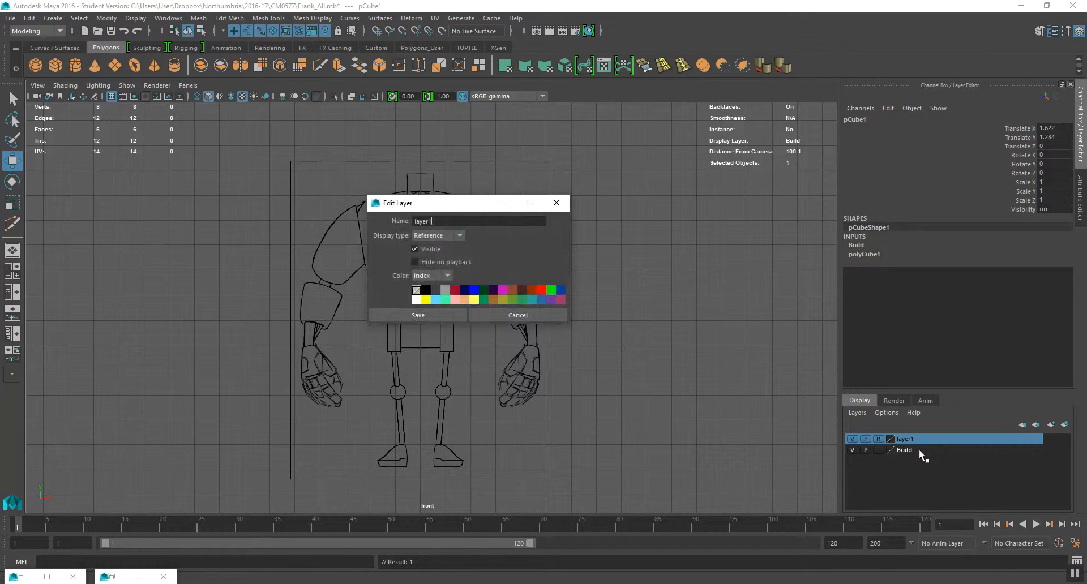
drag(440, 224, 391, 226)
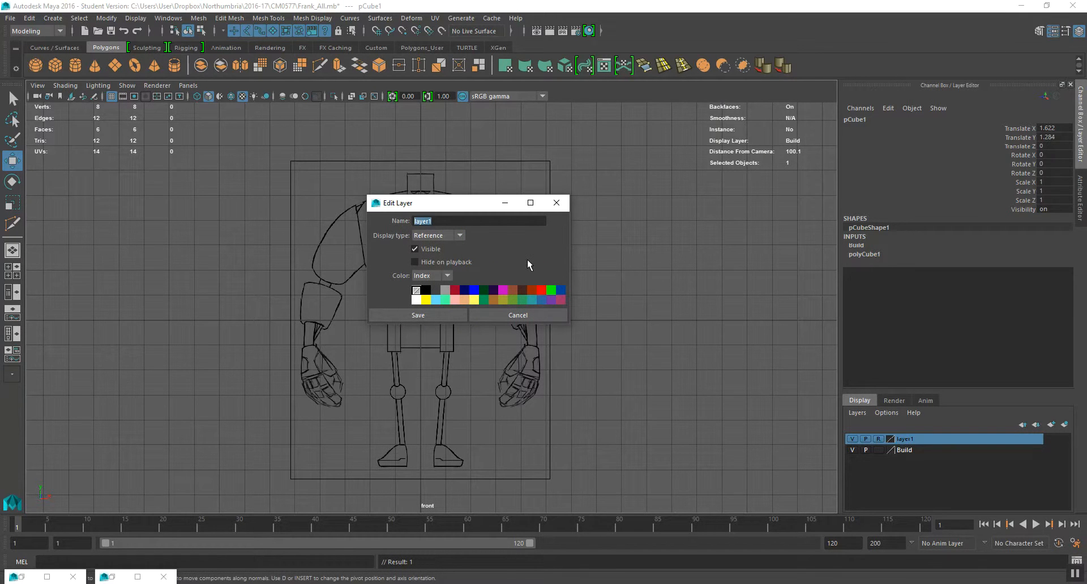
text(Ref)
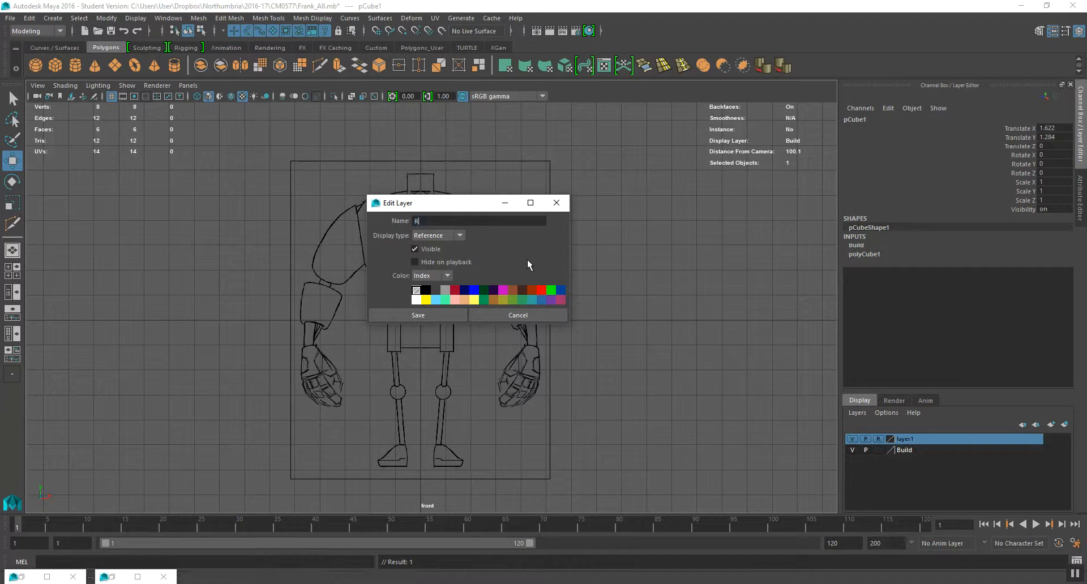
click(447, 315)
Check that the Ref layer controls the front image plane by switching its visibility off and on several times.
click(851, 438)
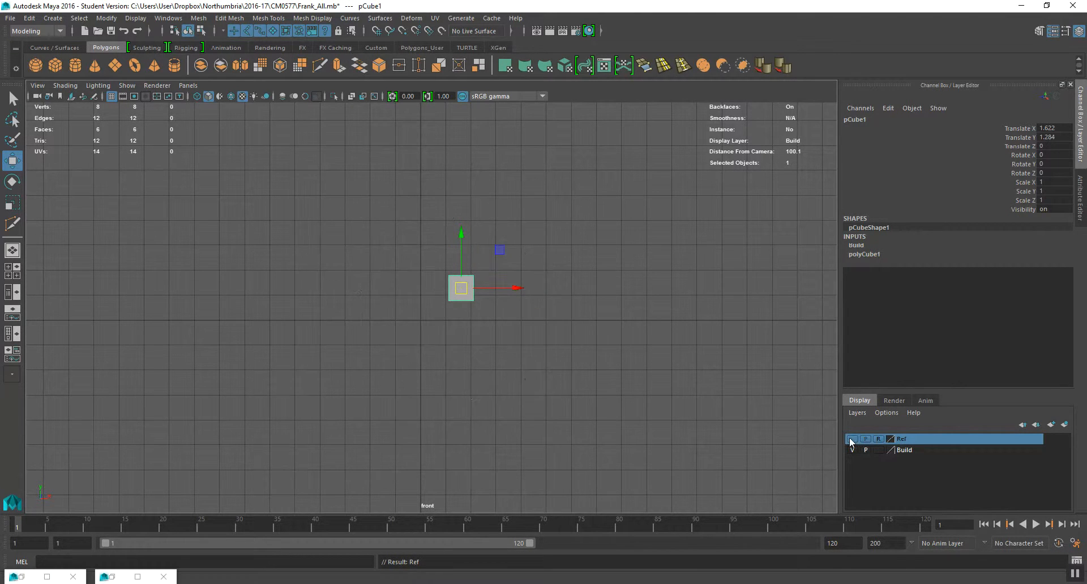
click(851, 439)
click(851, 439)
click(851, 438)
click(851, 439)
click(851, 439)
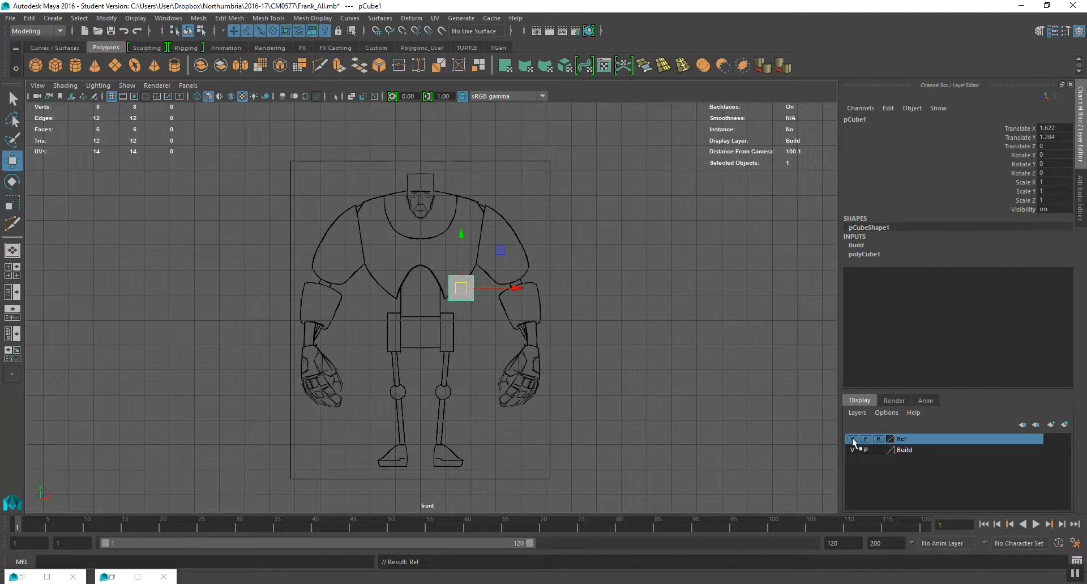
Move the cube to about X 2.343, Y 0.879 and switch the Build layer's visibility off and on.
click(917, 451)
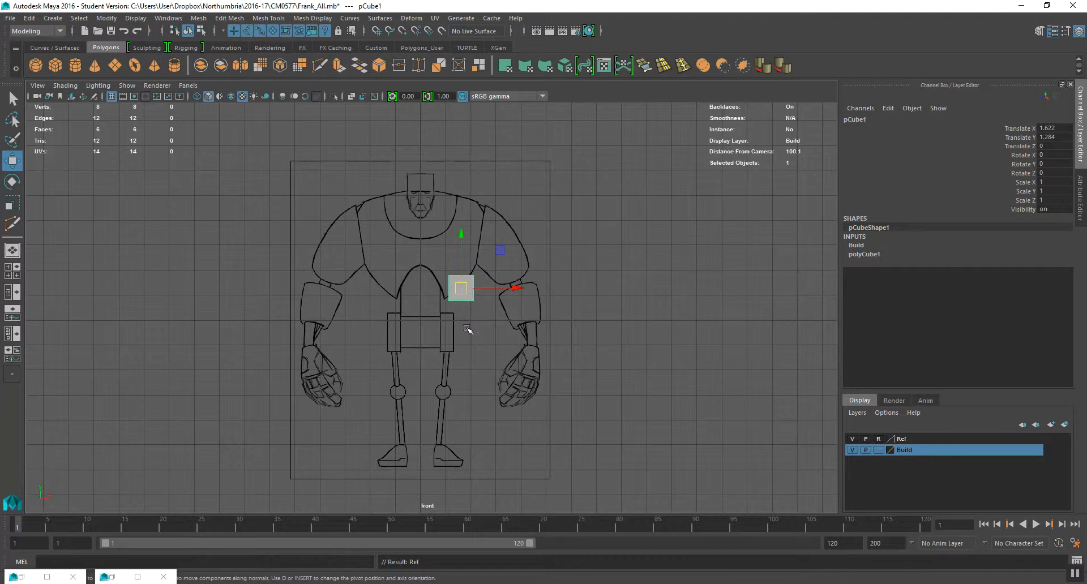
drag(461, 288, 479, 298)
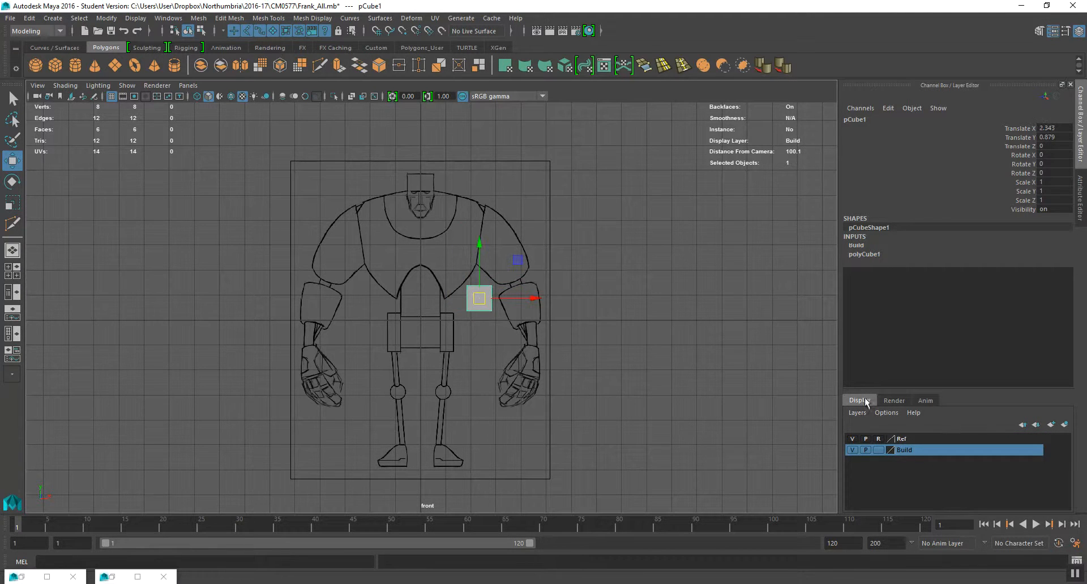
click(854, 450)
click(854, 450)
click(854, 449)
click(854, 450)
Set the Build layer to Template, try to select the cube in the viewport, and return the layer to normal mode.
click(879, 450)
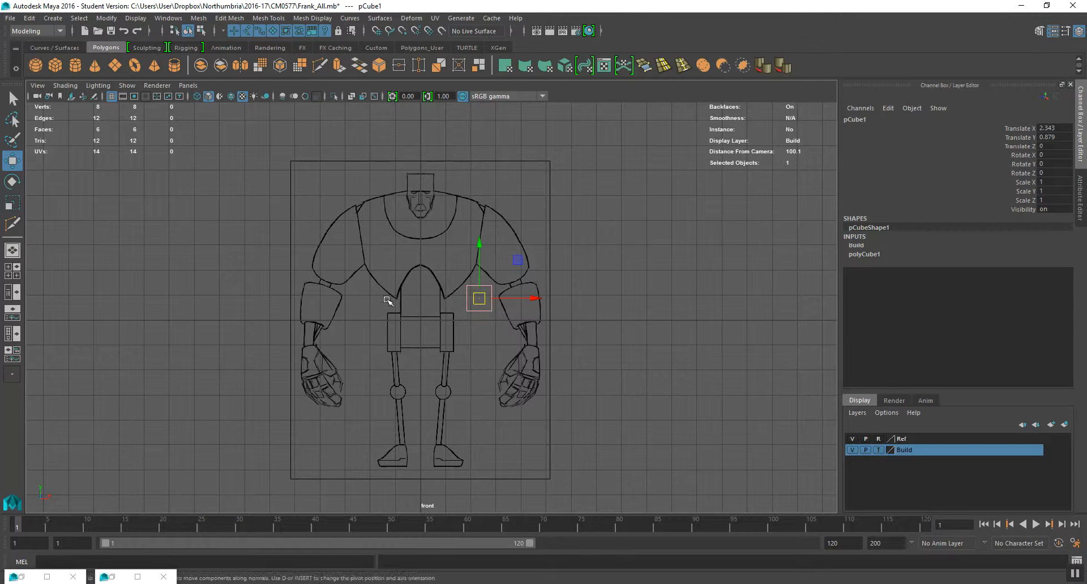
drag(386, 298, 472, 308)
drag(426, 269, 514, 331)
drag(383, 281, 518, 338)
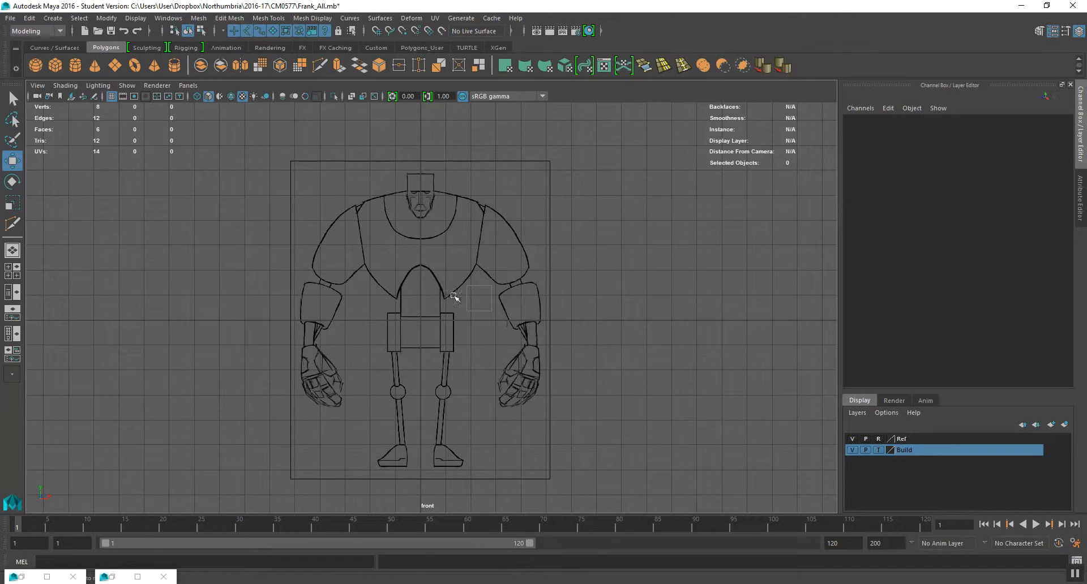
drag(471, 287, 487, 306)
click(878, 450)
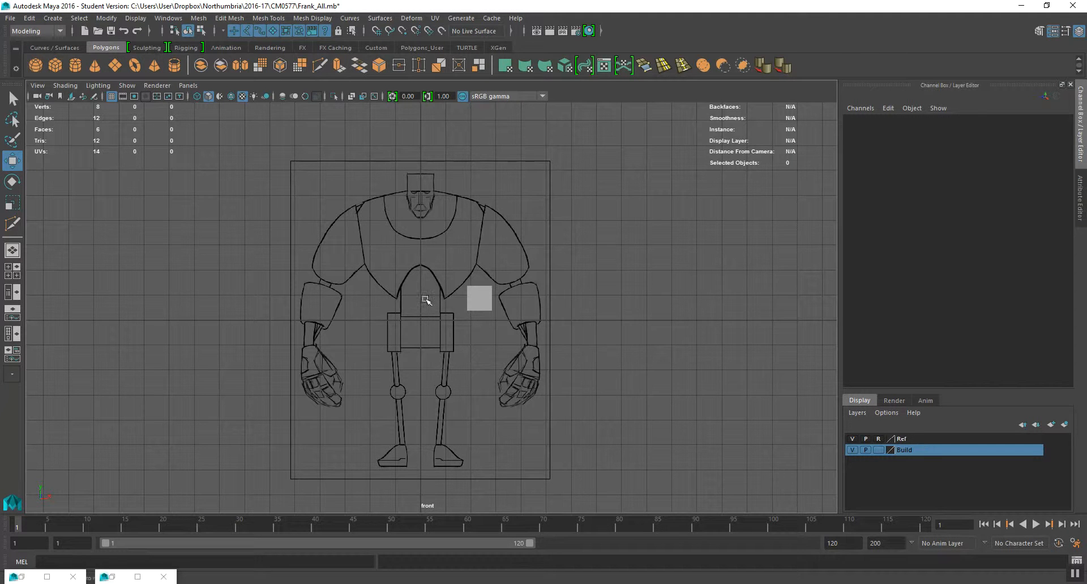
Move the cube to the robot's pelvis at about X 0.135, Y 0, make Ref the active layer and clear the selection.
click(482, 302)
drag(482, 303, 423, 321)
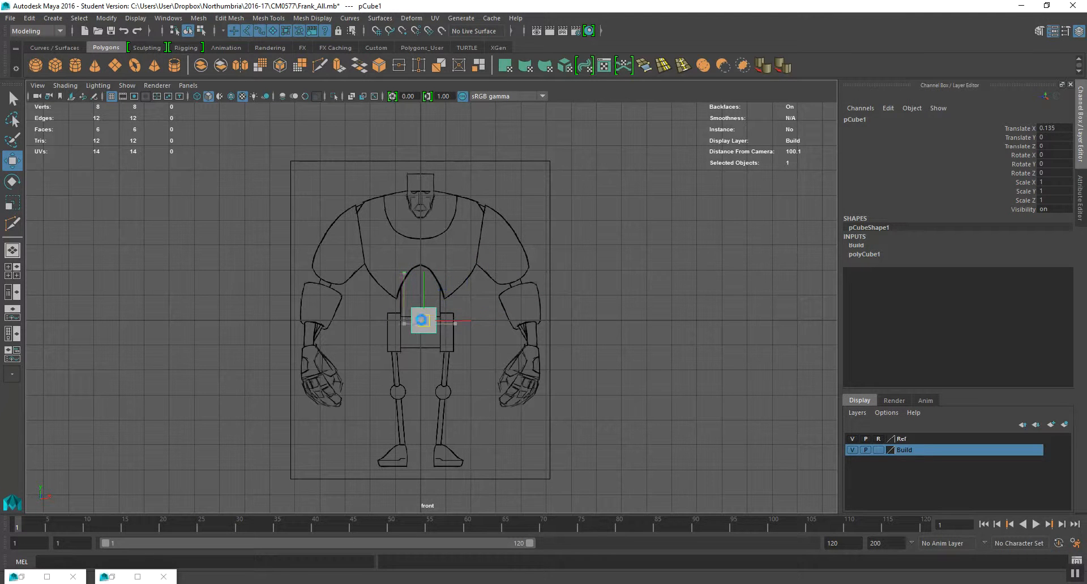
click(920, 439)
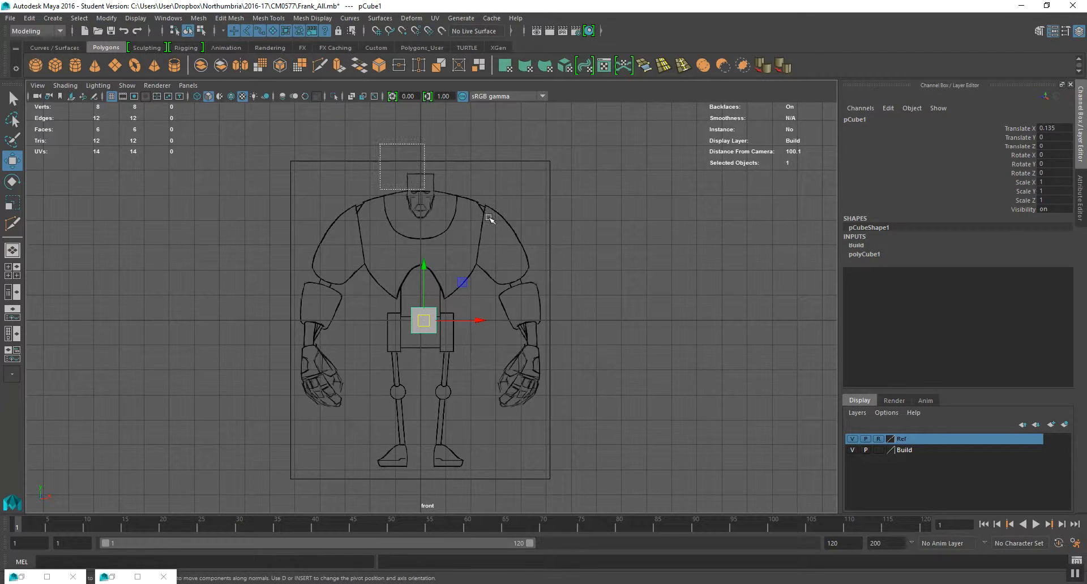
click(557, 306)
Import Body_Side.png from the CM0577 folder as an image plane in the side view.
key(space)
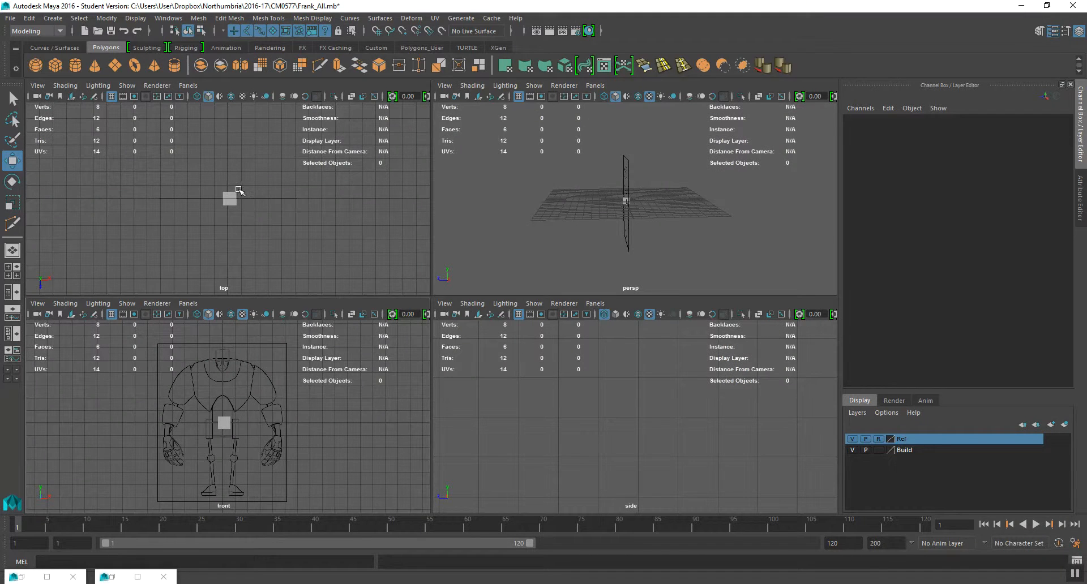
click(637, 450)
key(space)
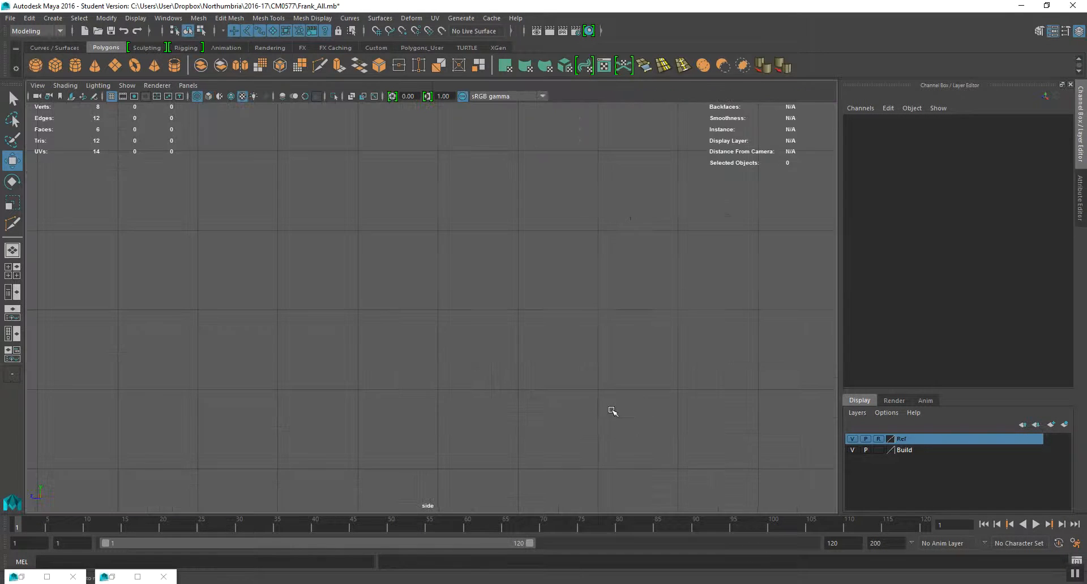
click(37, 85)
mouse_move(91, 291)
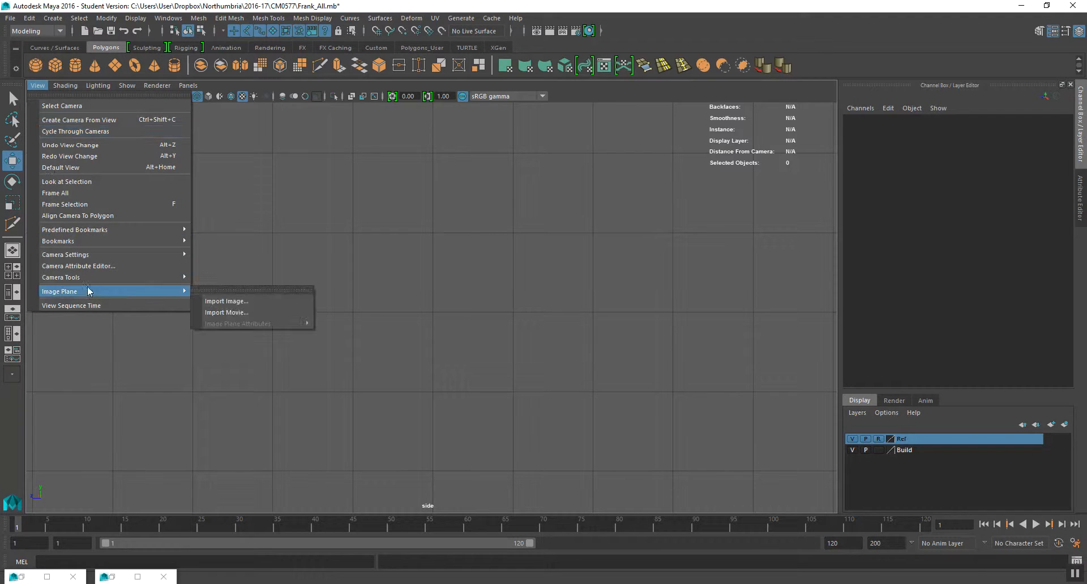
click(231, 303)
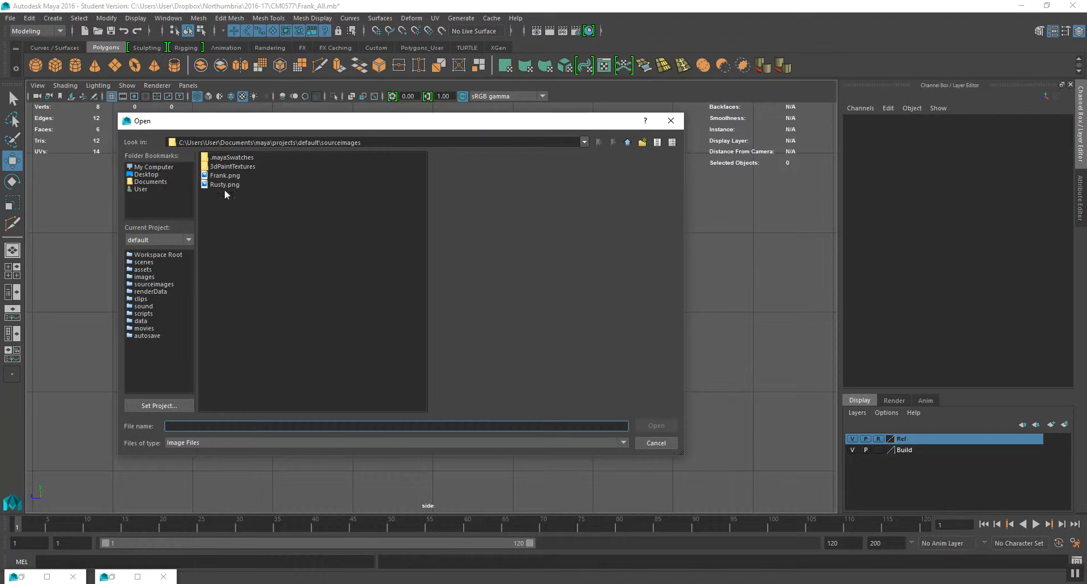
click(584, 142)
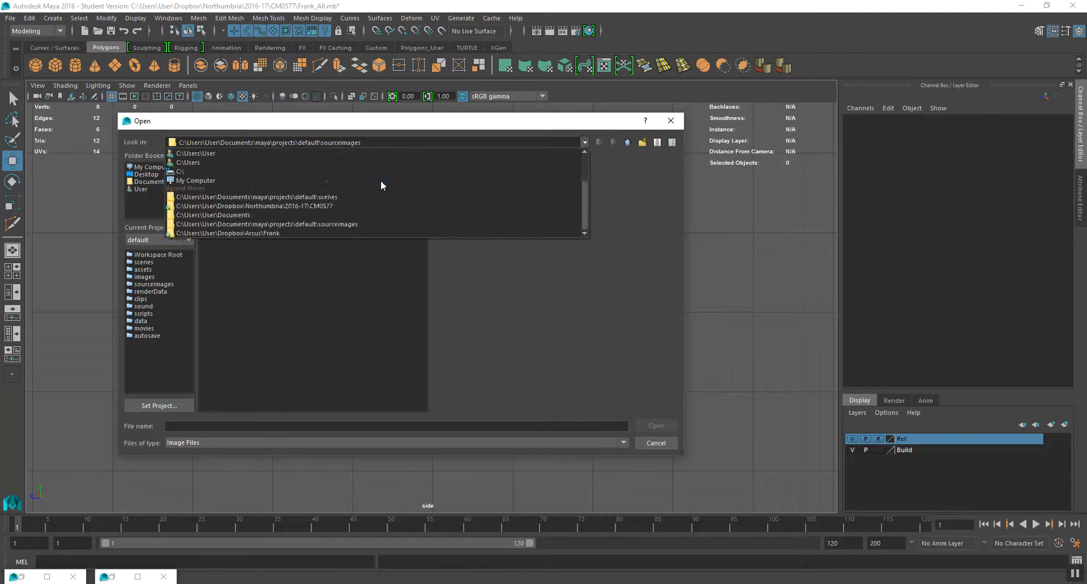
click(344, 205)
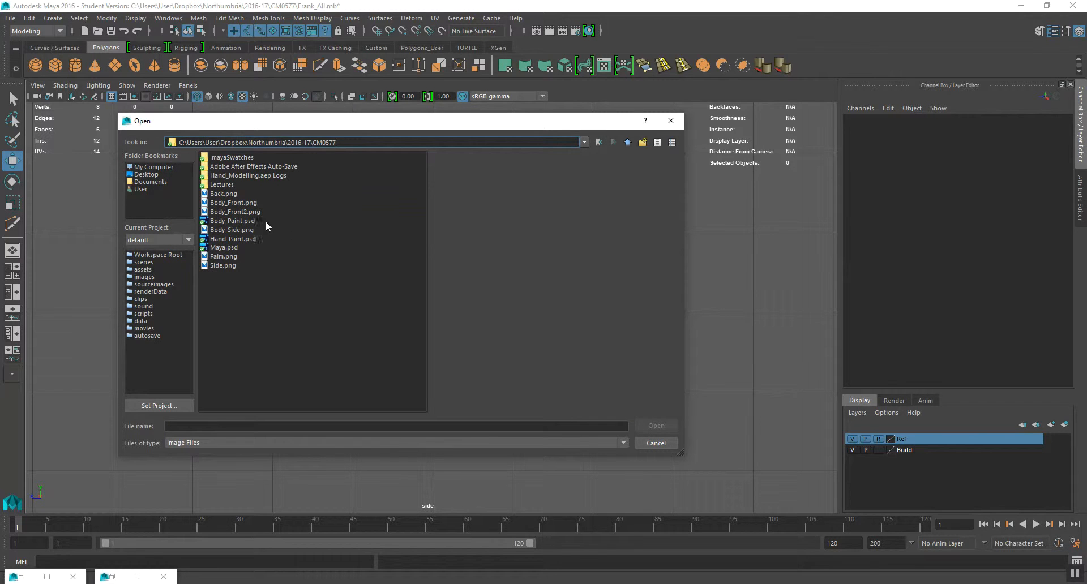
click(228, 264)
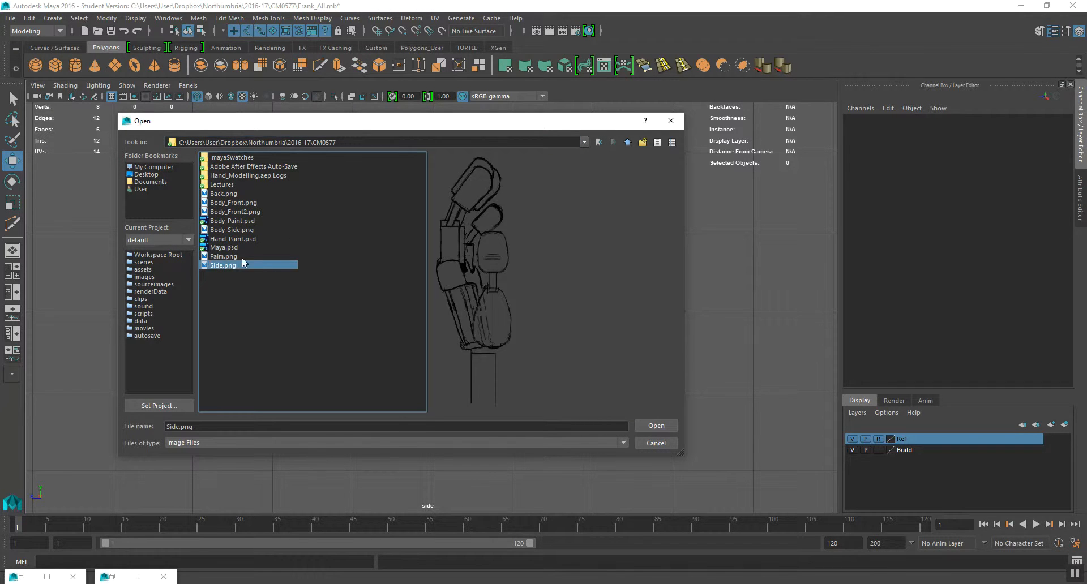
click(238, 229)
click(657, 425)
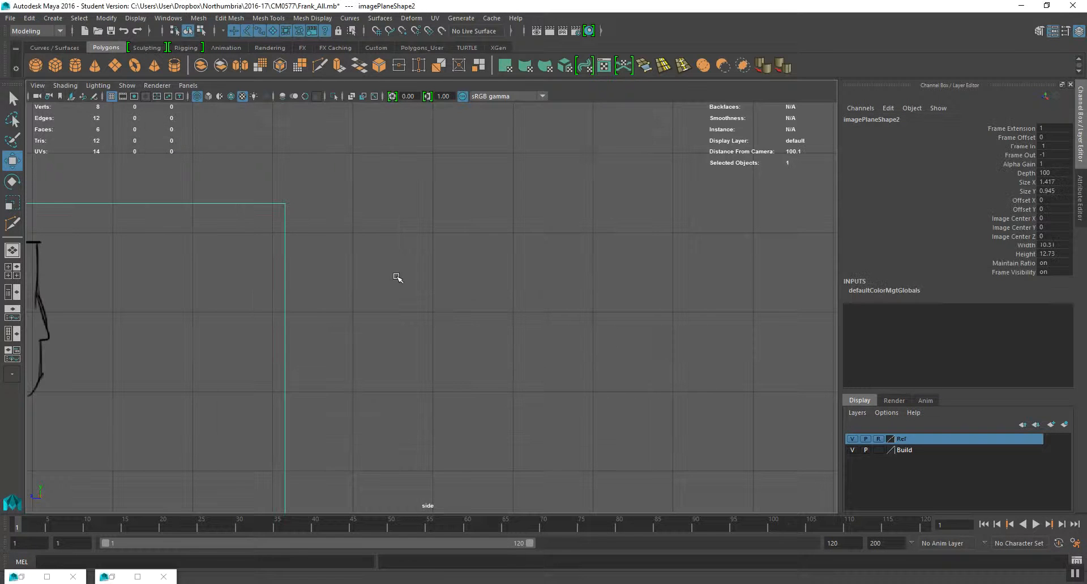
Slide the side image plane slightly toward the robot's front along the ground line and show the side view shaded with textures.
alt+middle_drag(359, 369, 463, 260)
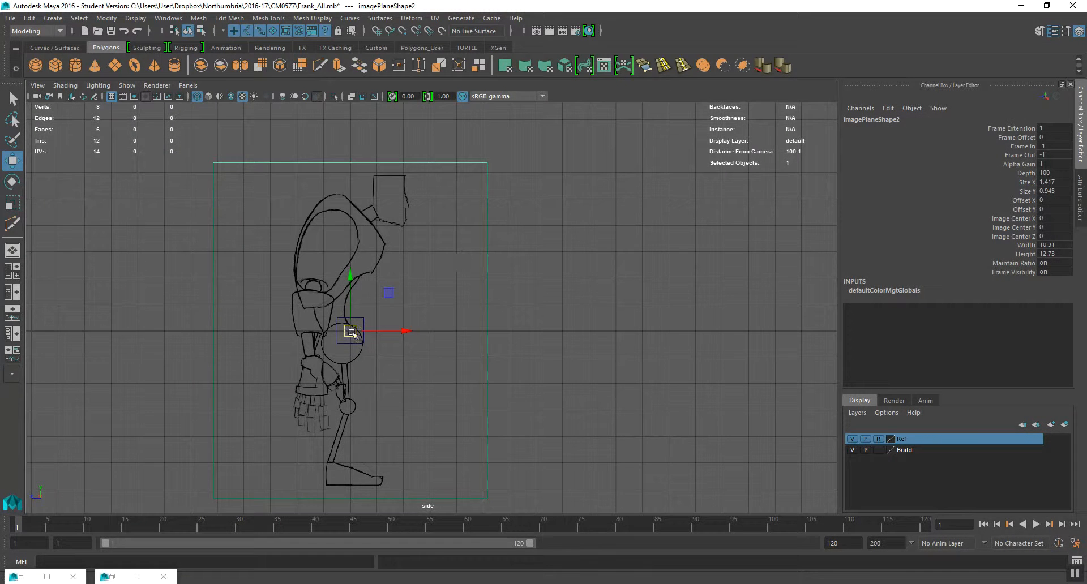
click(850, 439)
mouse_move(350, 331)
mouse_down()
mouse_move(371, 318)
mouse_move(399, 332)
mouse_move(347, 331)
mouse_move(362, 331)
mouse_up()
key(6)
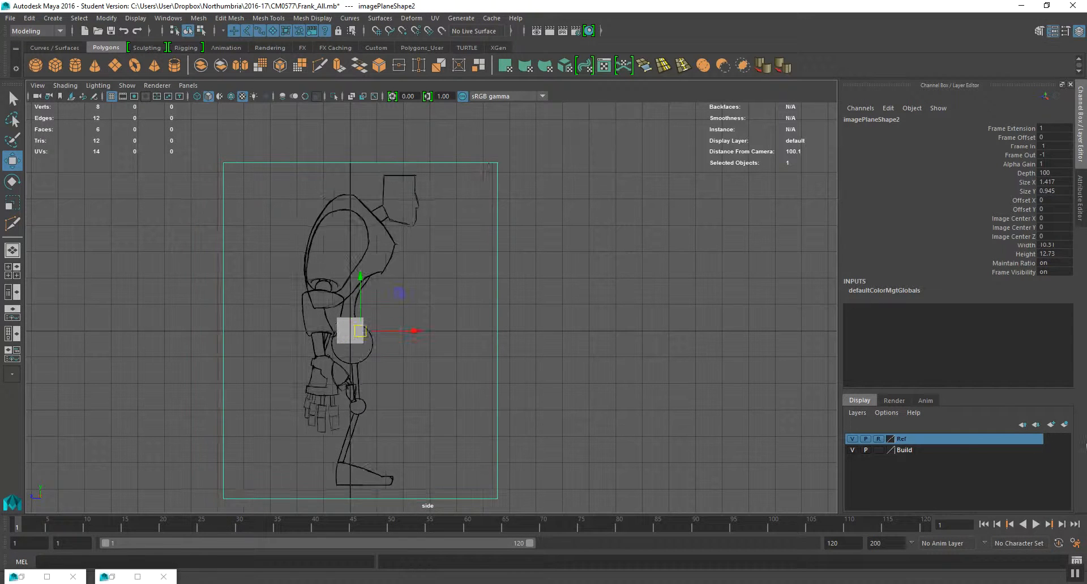
Add the side image plane to the Ref layer and test the layer's visibility.
right_click(936, 439)
click(969, 462)
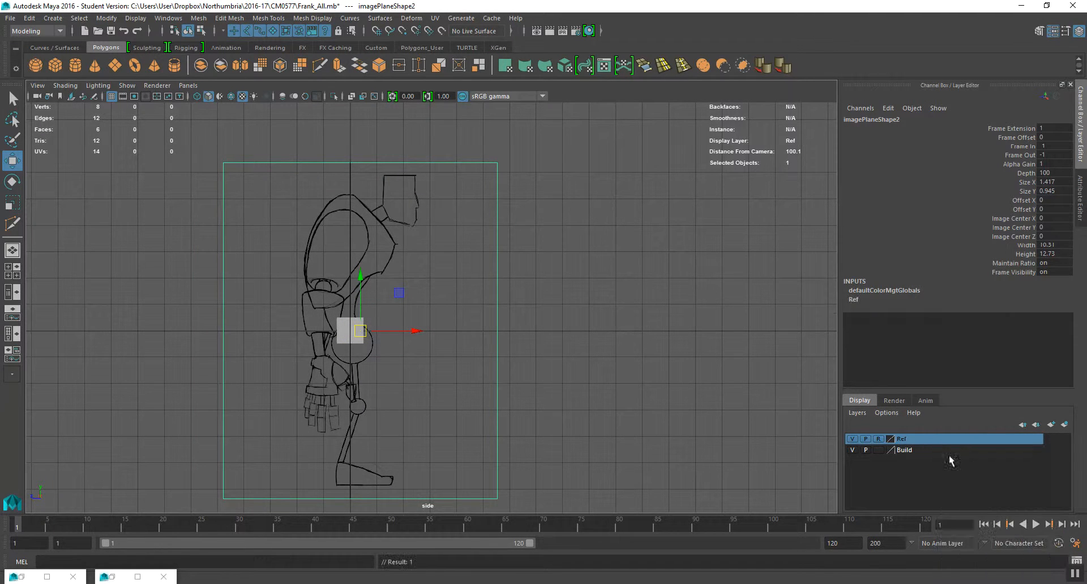
click(864, 439)
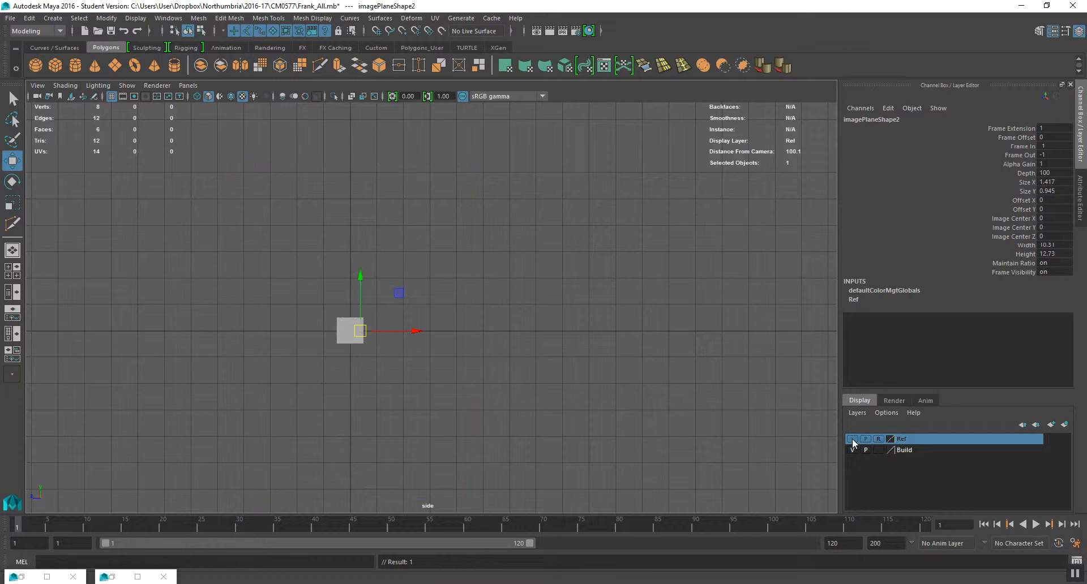
Inspect both crossing image planes in the perspective view and switch the Ref layer from Reference to normal mode.
key(space)
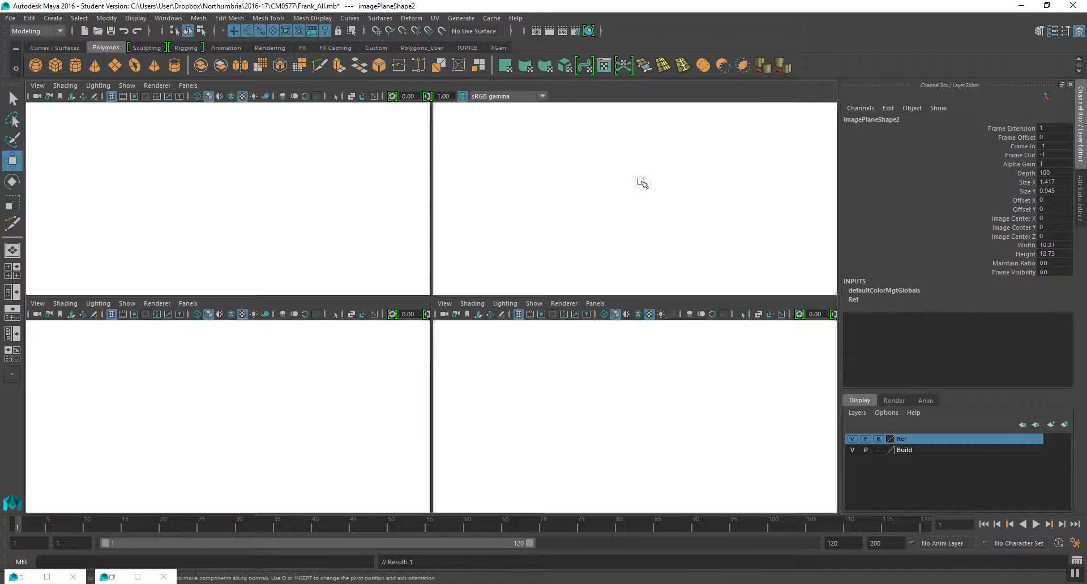
key(space)
alt+drag(456, 299, 510, 255)
alt+right_drag(510, 254, 557, 250)
alt+middle_drag(557, 250, 478, 339)
alt+drag(478, 339, 527, 342)
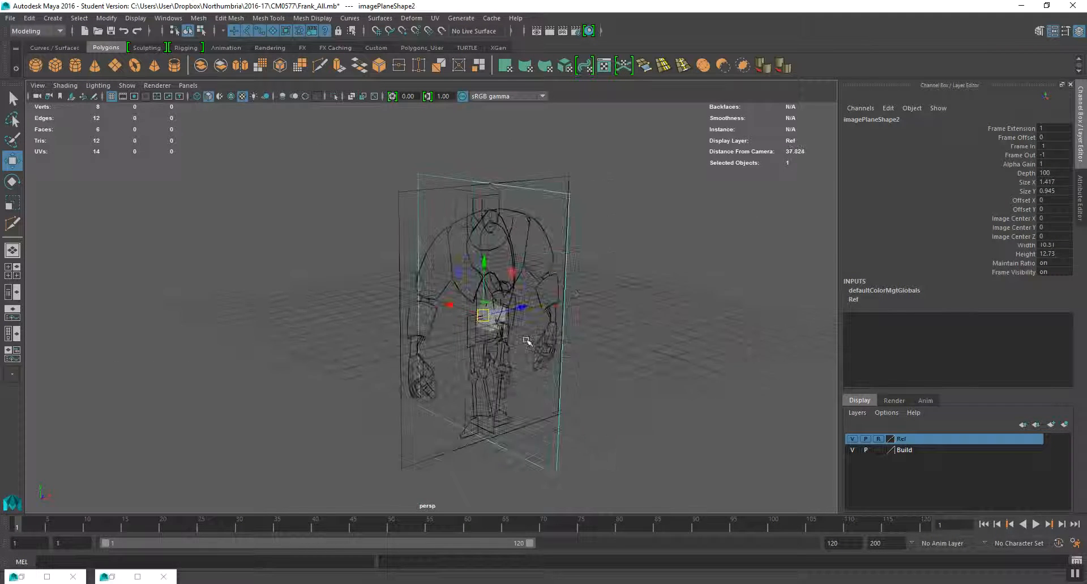
scroll(531, 338, up, 3)
click(878, 439)
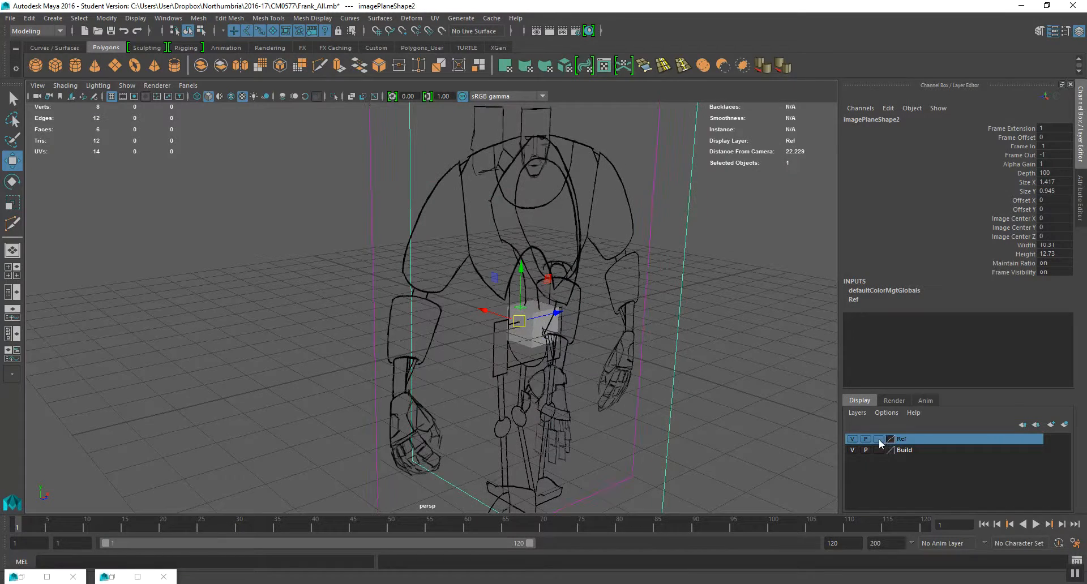
alt+drag(516, 339, 471, 322)
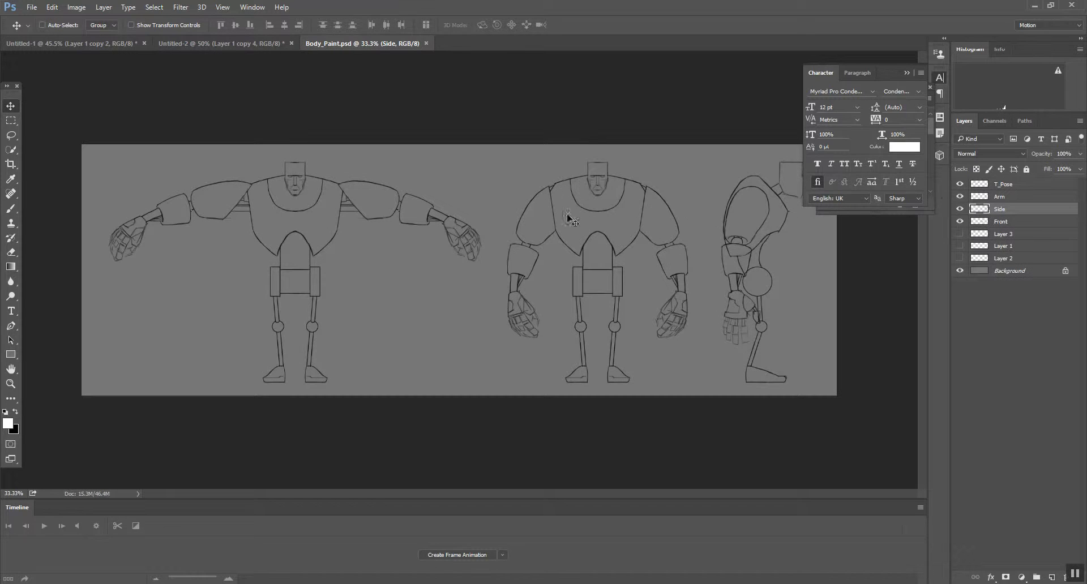
In Photoshop, show Layer 2 and Layer 1 with the rough sketches in Body_Paint.psd.
click(959, 258)
click(959, 245)
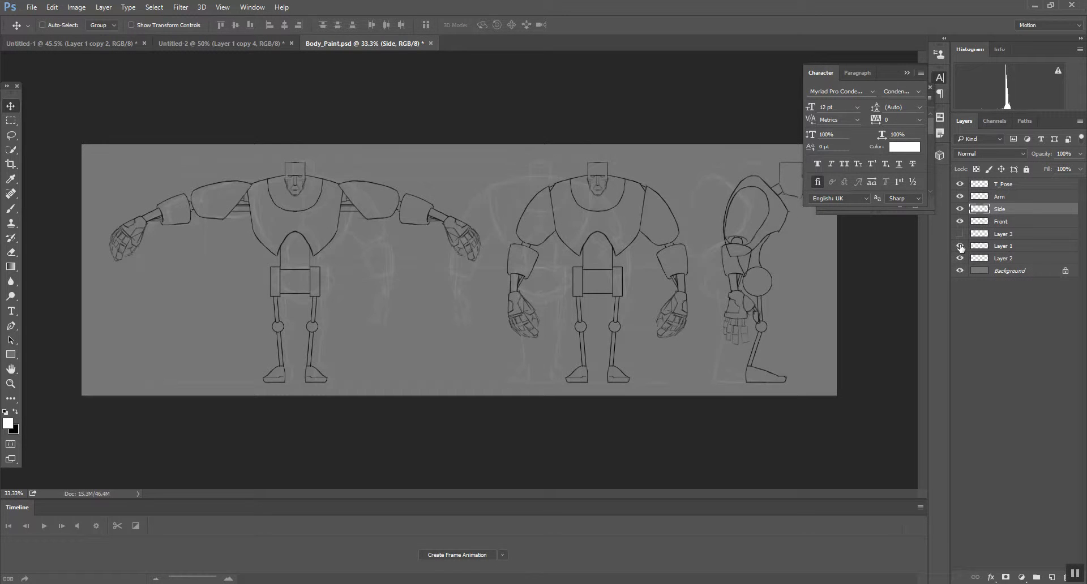
Hide Layer 1 in Body_Paint.psd and set Layer 2's opacity to 99%.
click(960, 247)
click(1013, 258)
click(1079, 155)
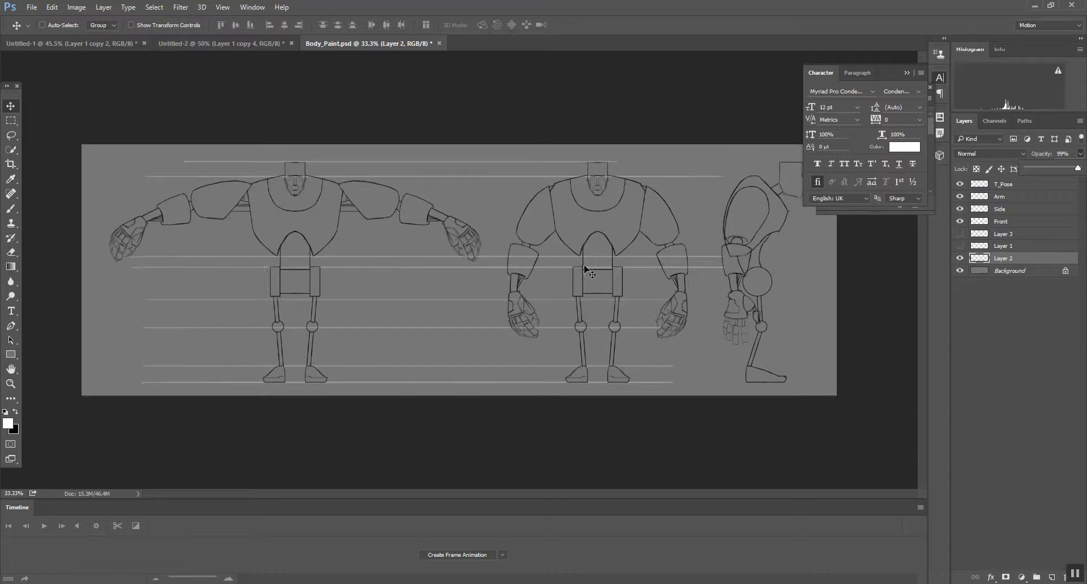
Compare the robot drawings in the Untitled-2, Body_Paint.psd and Untitled-1 documents.
click(224, 43)
click(326, 48)
click(229, 45)
click(71, 43)
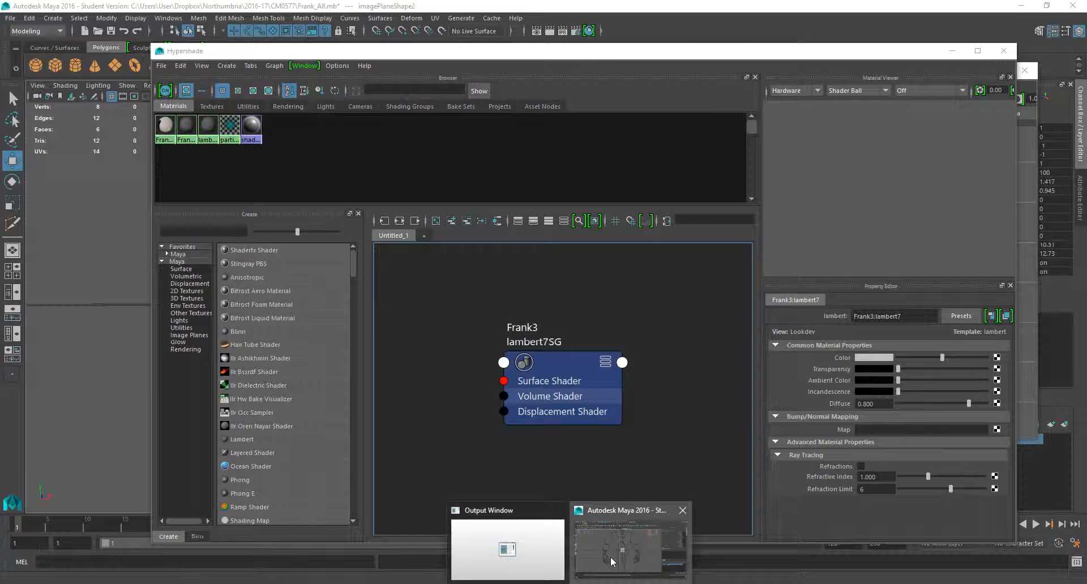
Switch to Maya and move the side image plane along X until it stands clear beside the front drawing.
click(610, 556)
alt+drag(532, 257, 568, 276)
alt+drag(472, 327, 442, 294)
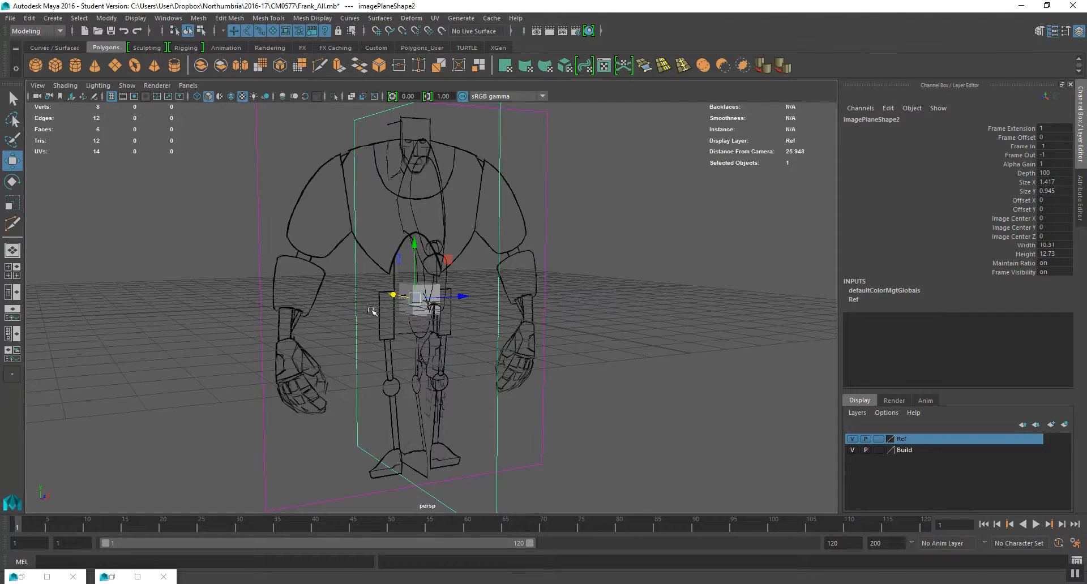
key(space)
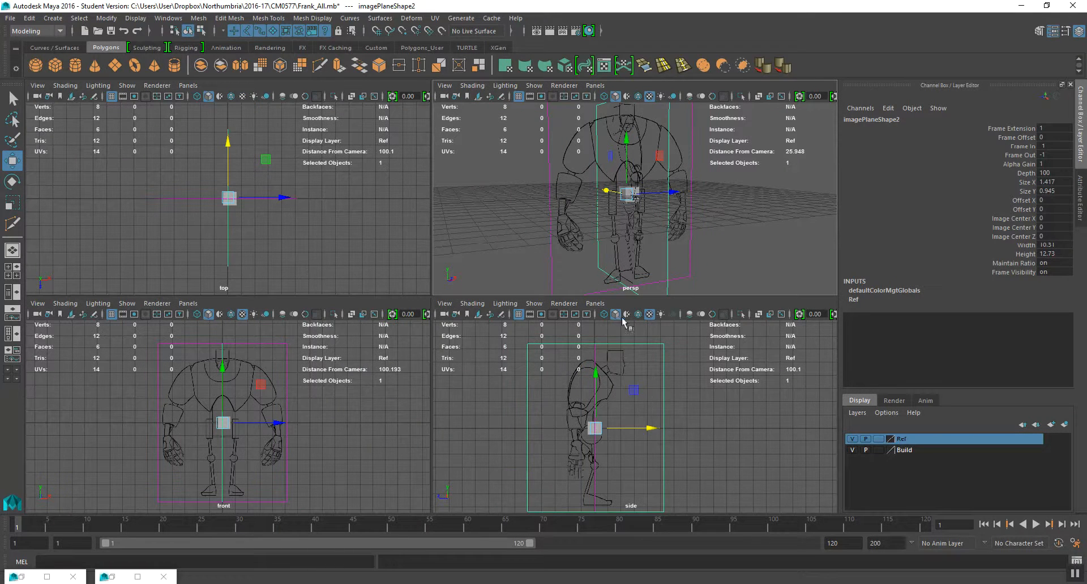
scroll(627, 368, up, 5)
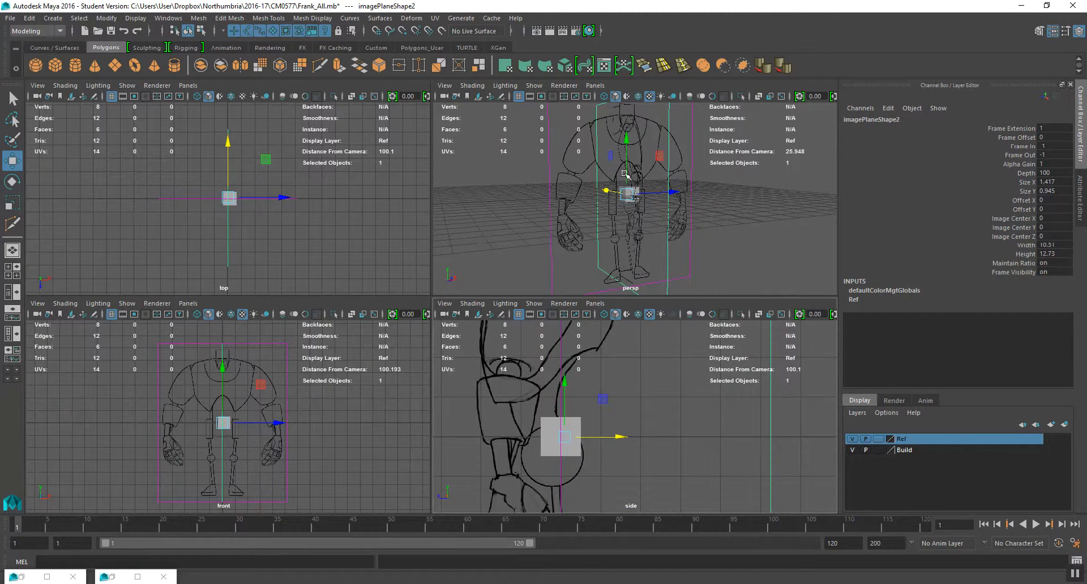
drag(670, 194, 714, 232)
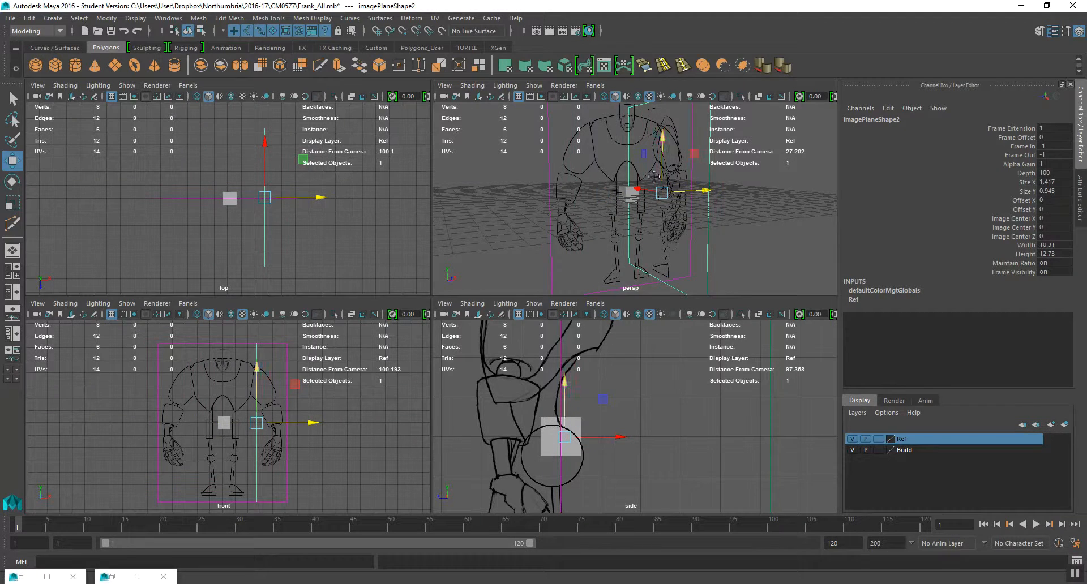
alt+middle_drag(651, 173, 574, 187)
drag(639, 199, 688, 201)
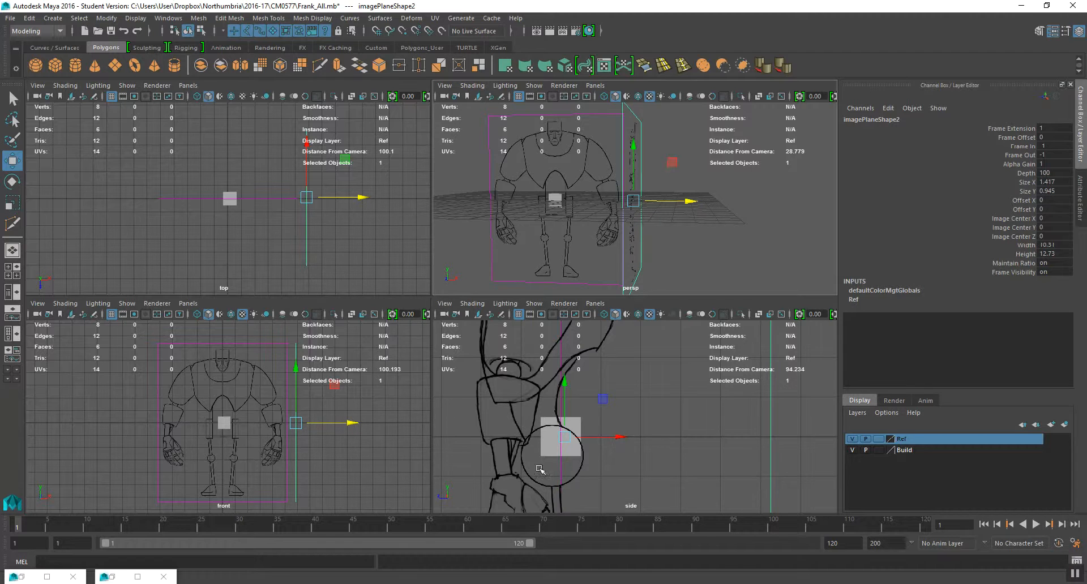
scroll(577, 410, down, 3)
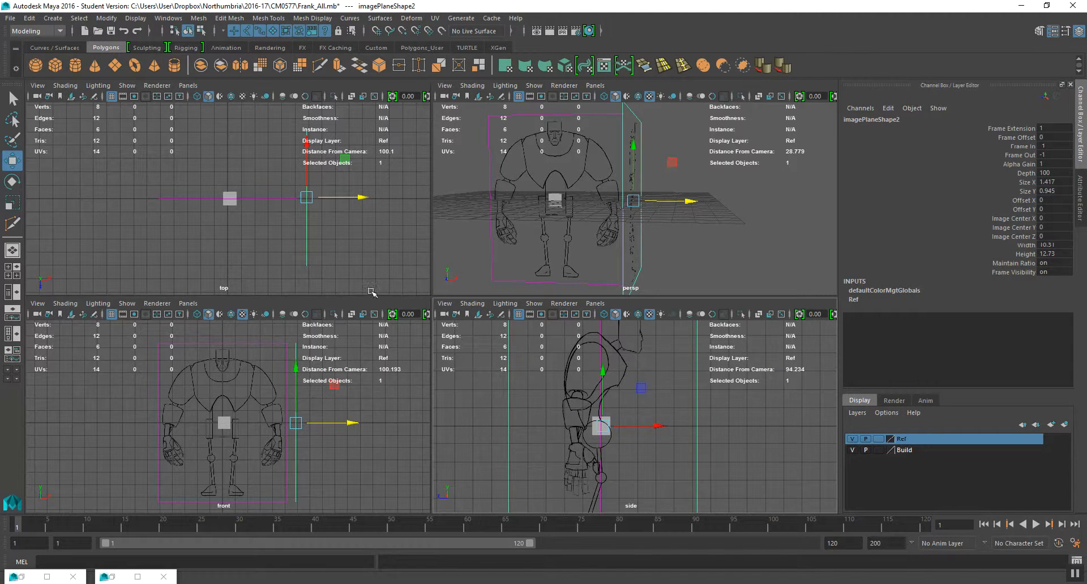
scroll(259, 381, up, 5)
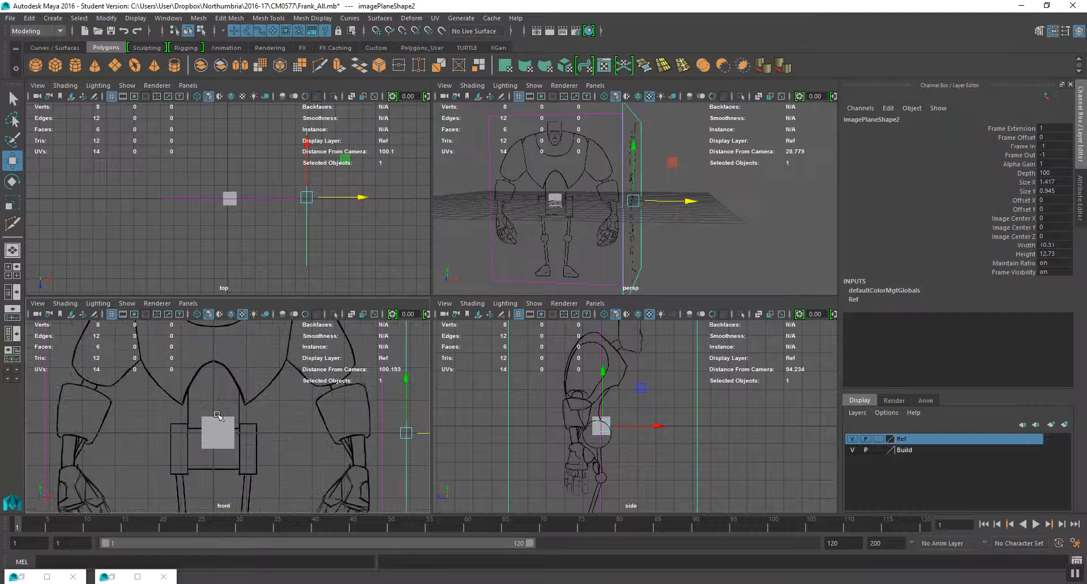
Select the front image plane and move it forward to a Translate Z of about 5.41.
drag(476, 108, 499, 143)
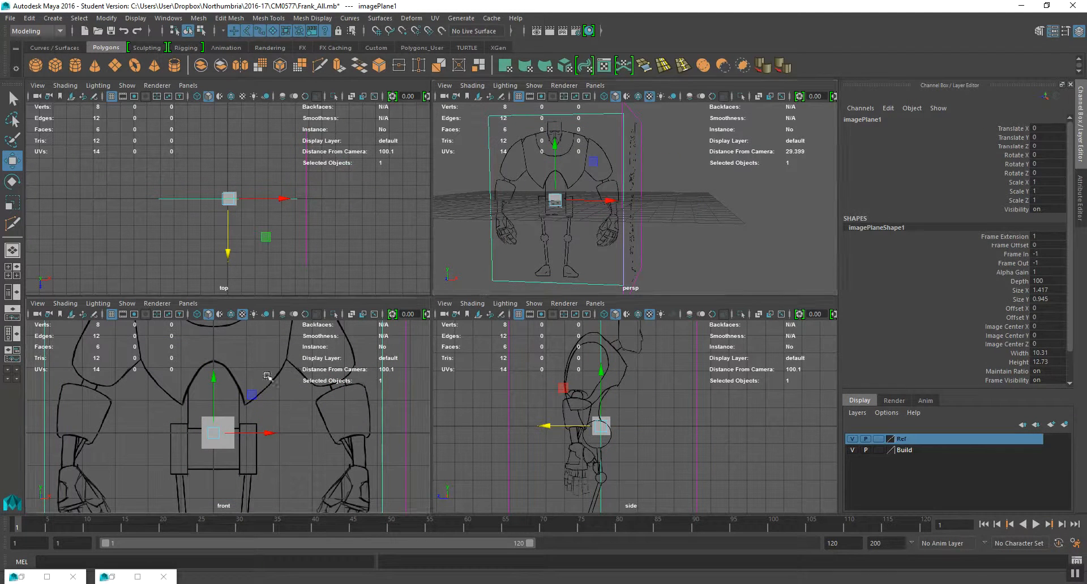
alt+drag(589, 225, 484, 218)
alt+drag(607, 193, 573, 212)
drag(492, 197, 474, 202)
alt+drag(560, 198, 651, 219)
scroll(651, 218, down, 5)
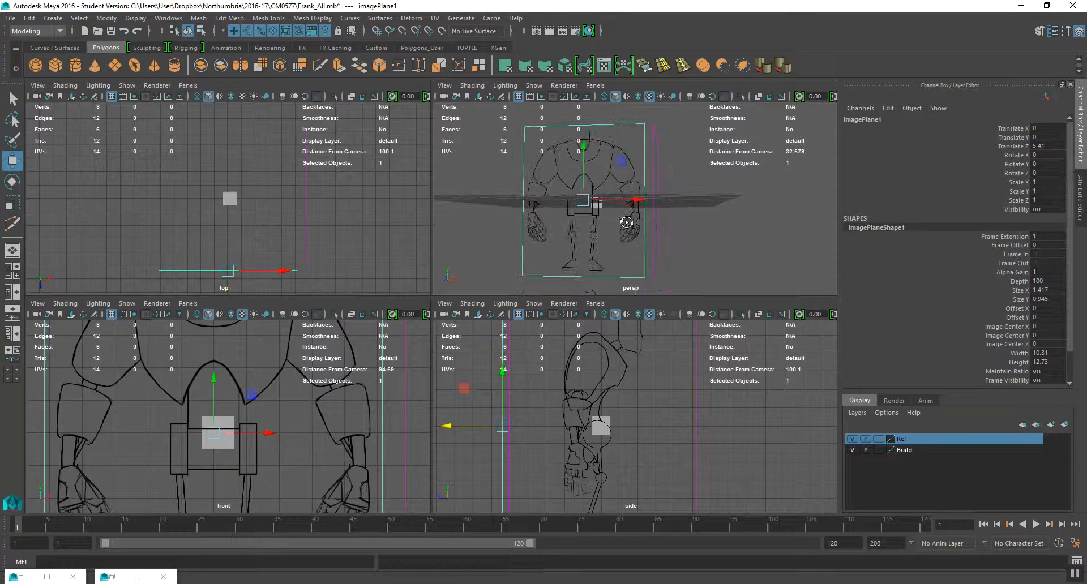
Look at the T-pose drawing in Photoshop, return to Maya and inspect the separated image planes in a full-size perspective view.
key(alt+Tab)
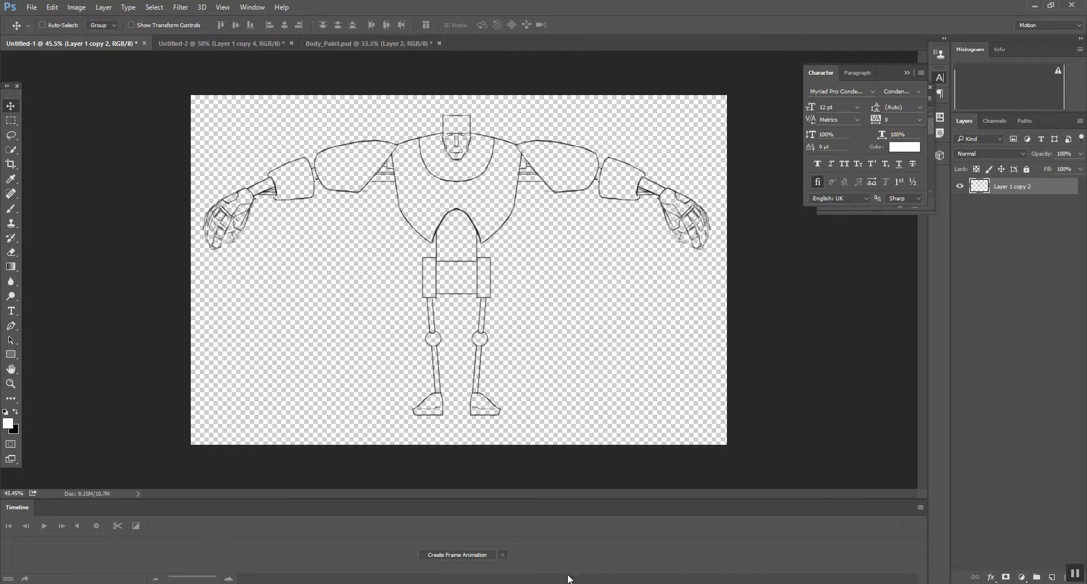
click(592, 558)
alt+drag(572, 154, 633, 180)
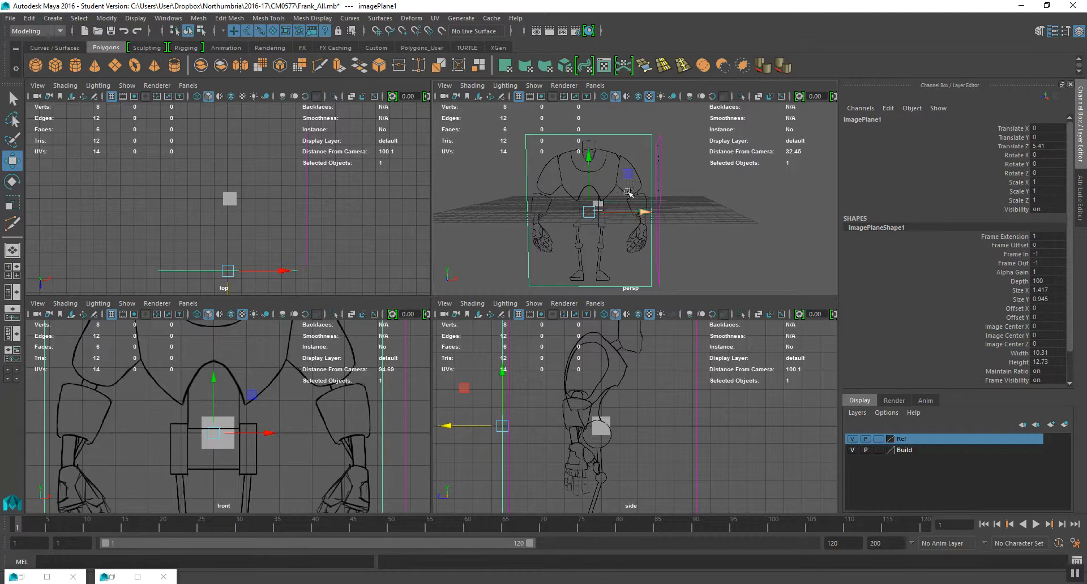
alt+drag(644, 226, 595, 222)
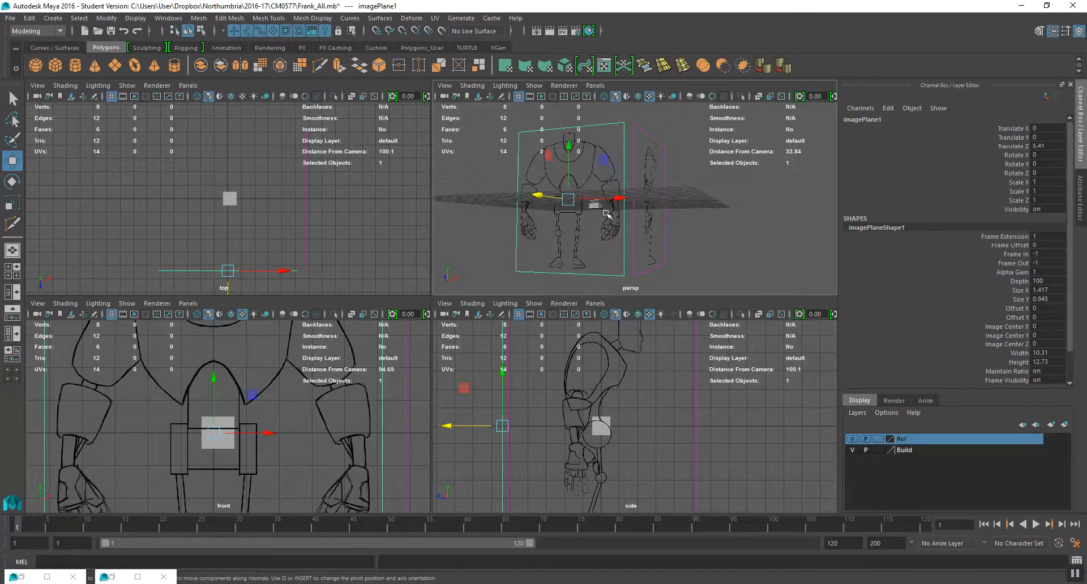
key(space)
mouse_move(529, 242)
alt+mouse_down()
mouse_move(502, 257)
mouse_move(518, 244)
mouse_move(453, 331)
mouse_move(461, 341)
mouse_move(490, 316)
mouse_move(444, 317)
mouse_move(491, 310)
mouse_move(474, 320)
alt+mouse_up()
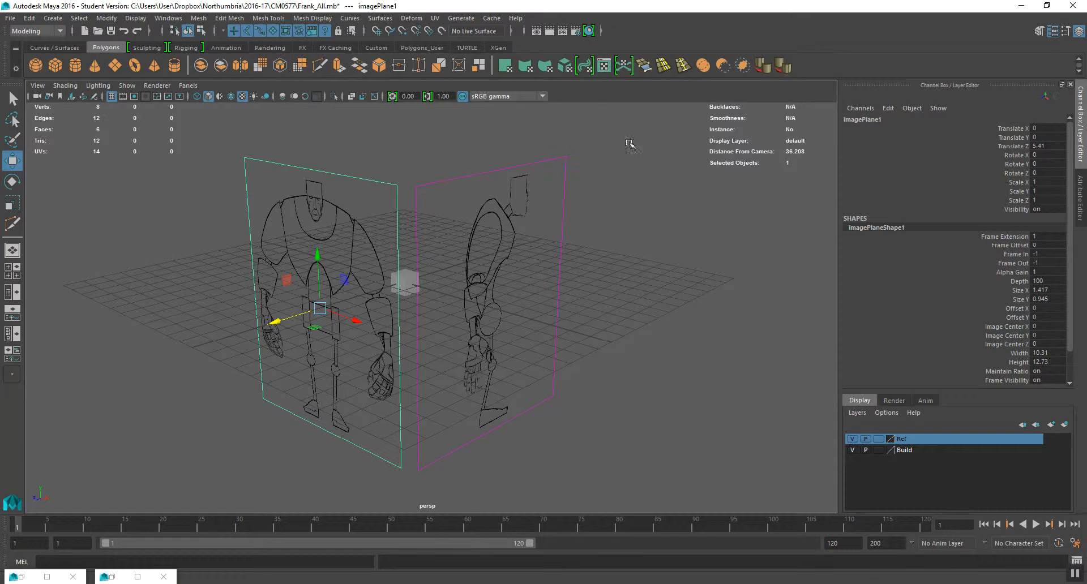
Open the Hypershade's camera nodes and show imagePlaneShape1's attributes, with the window placed so the front image plane stays visible.
click(588, 31)
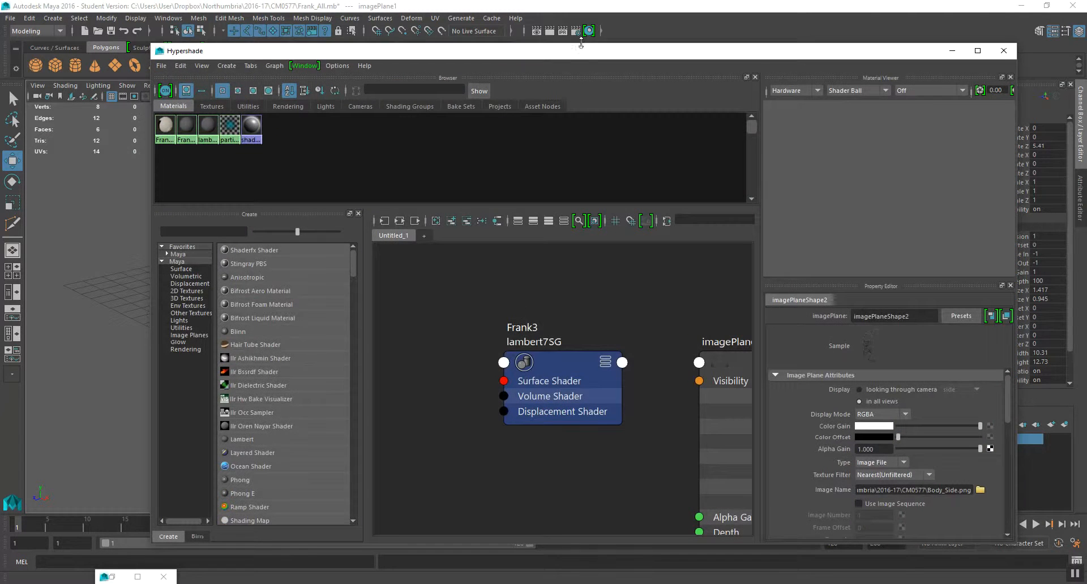
drag(580, 55, 547, 53)
click(334, 106)
click(191, 123)
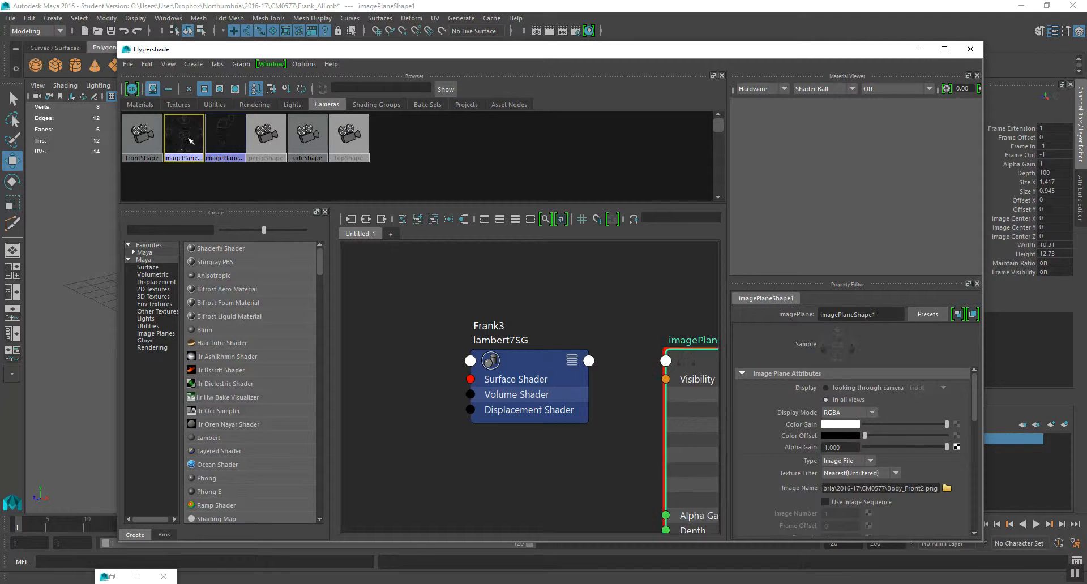
click(210, 143)
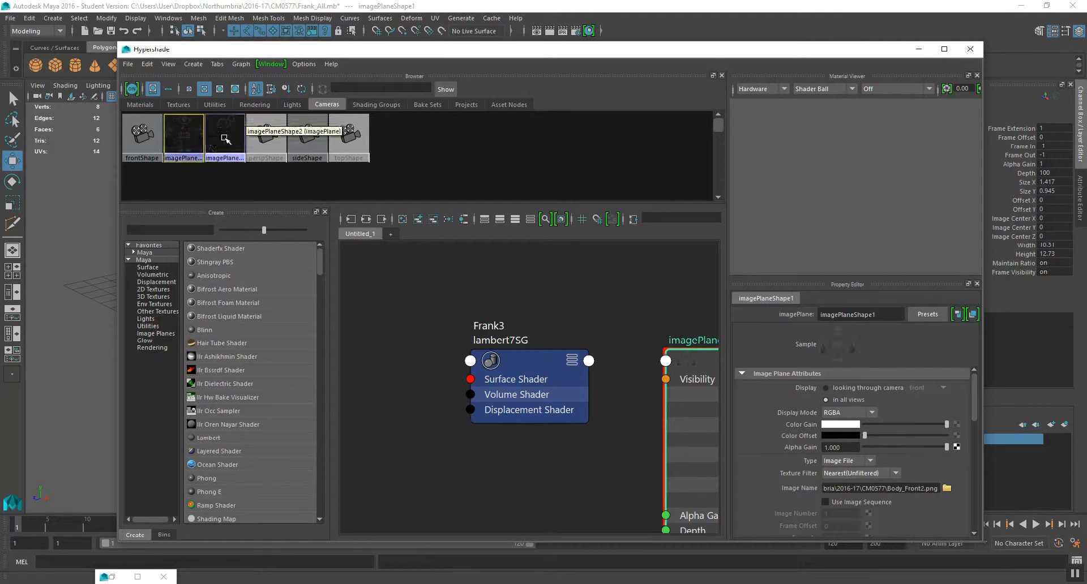
click(184, 130)
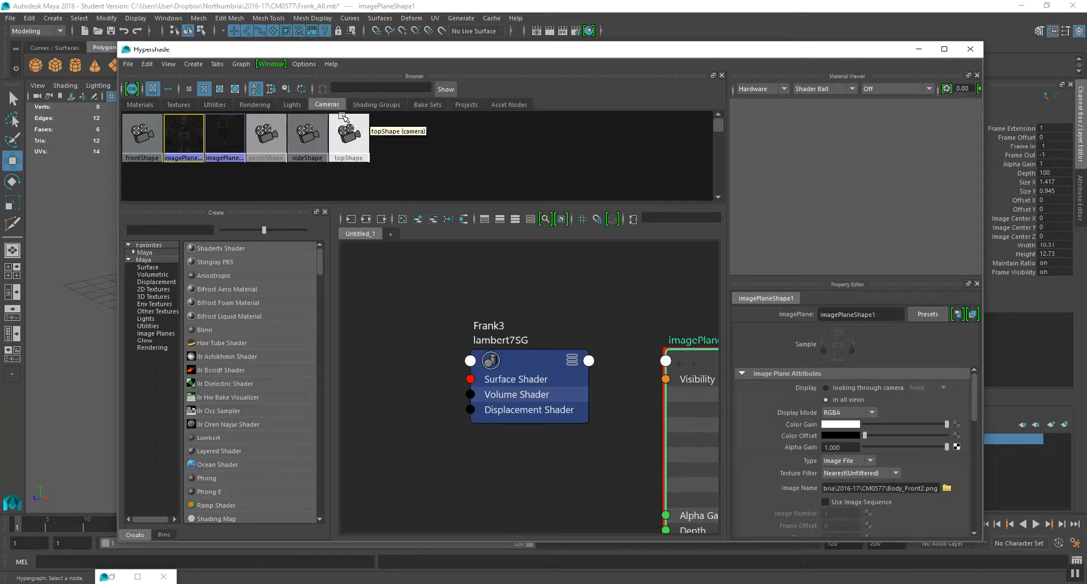
click(222, 142)
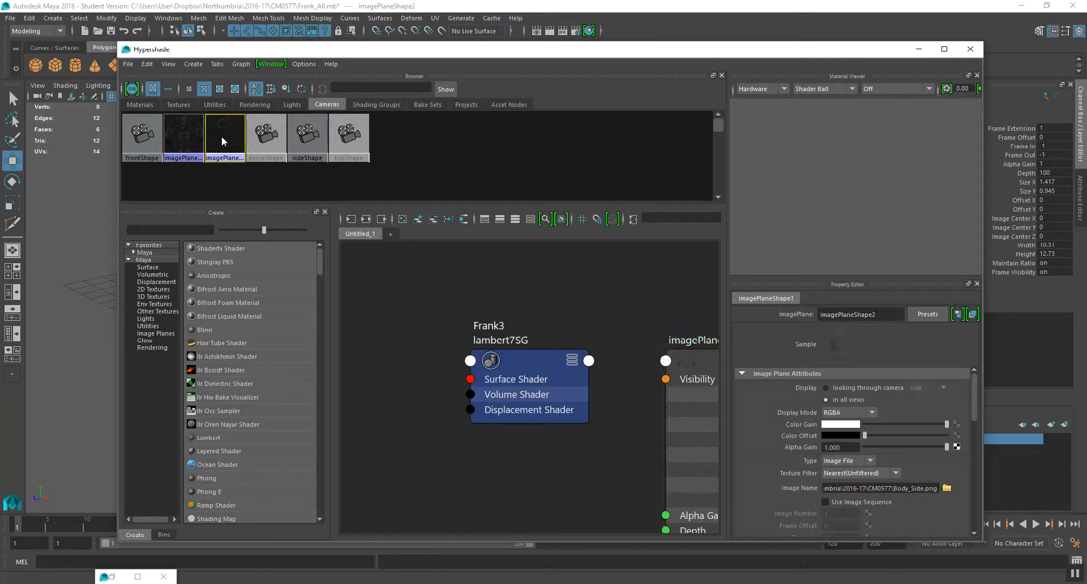
scroll(493, 357, down, 5)
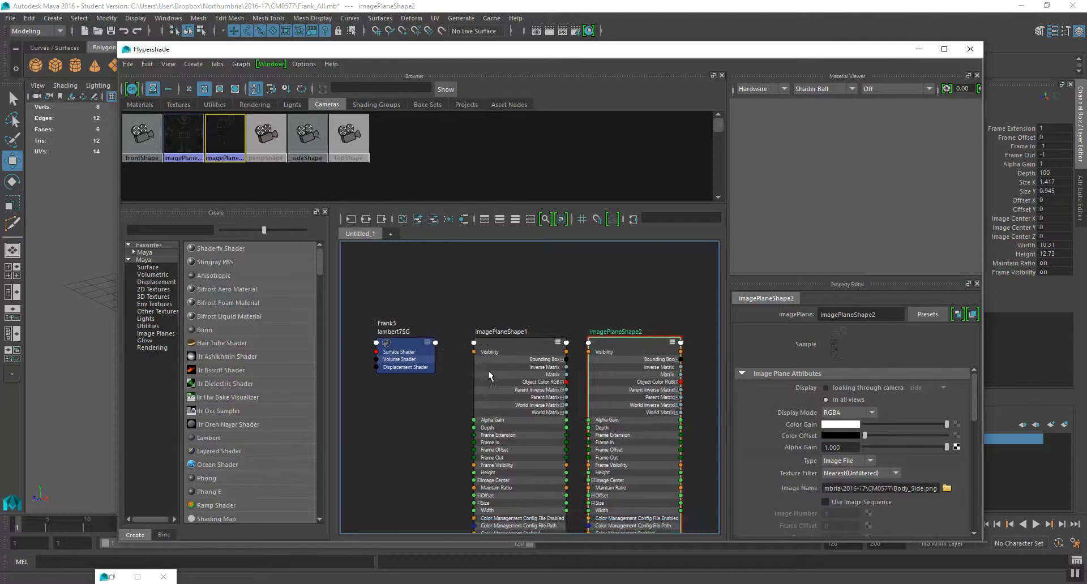
click(503, 309)
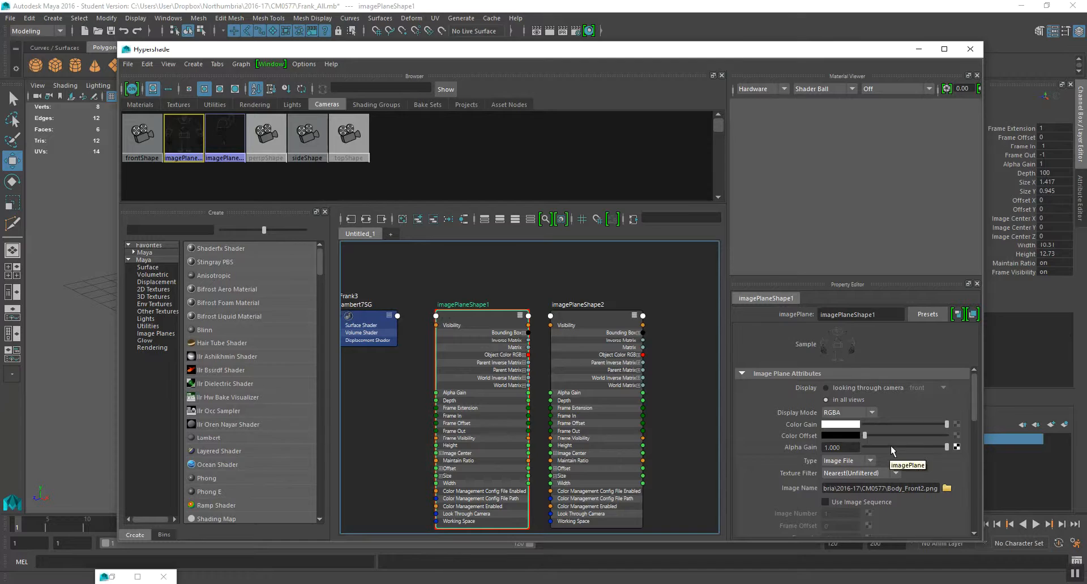
drag(742, 49, 917, 92)
middle_drag(205, 298, 41, 291)
drag(648, 96, 608, 52)
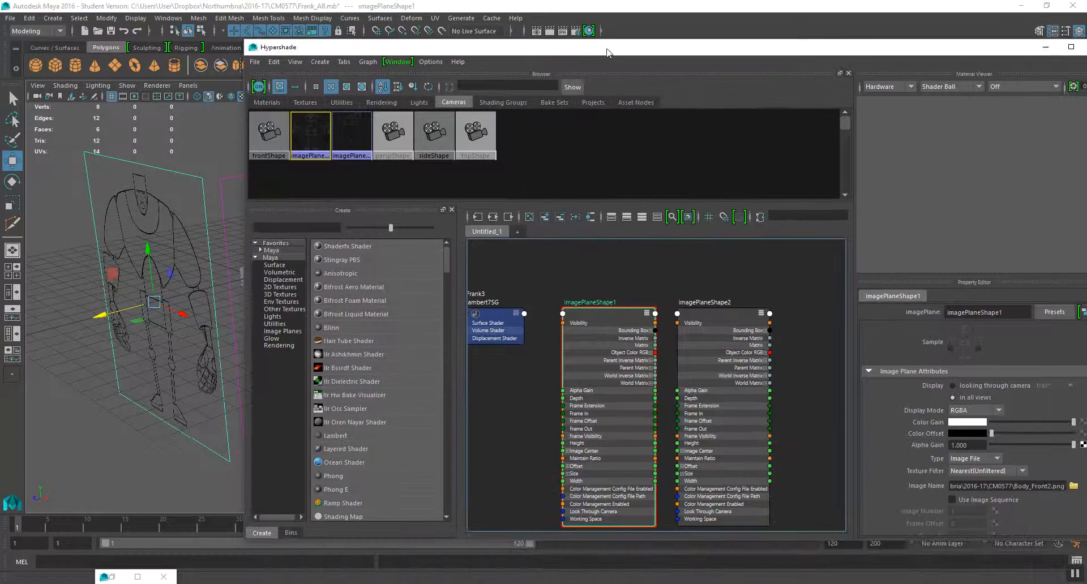
Lower the front image plane's alpha gain to 0.448.
drag(1072, 445, 1044, 458)
alt+drag(180, 357, 144, 335)
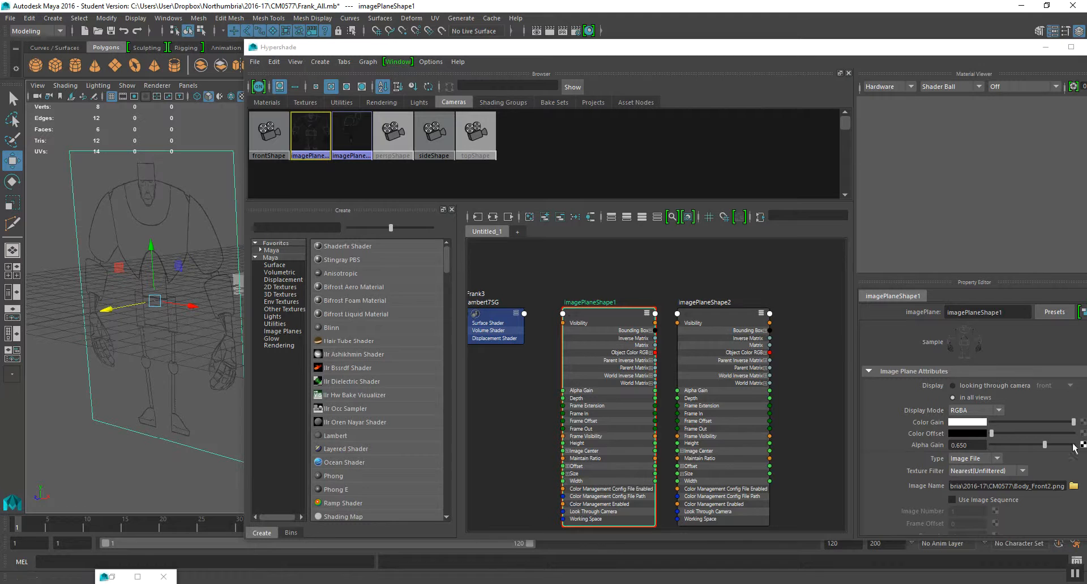
drag(1041, 445, 1029, 445)
alt+drag(104, 309, 113, 299)
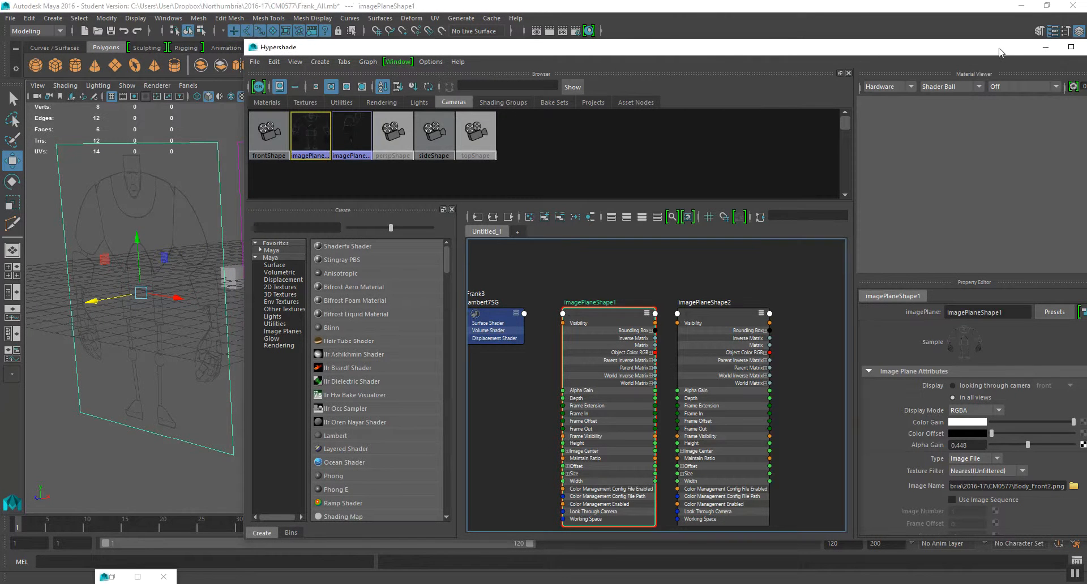
Check the faded drawing in the full-size front view and set the front image plane's alpha gain to 0.538 in the Hypershade.
click(1045, 47)
key(space)
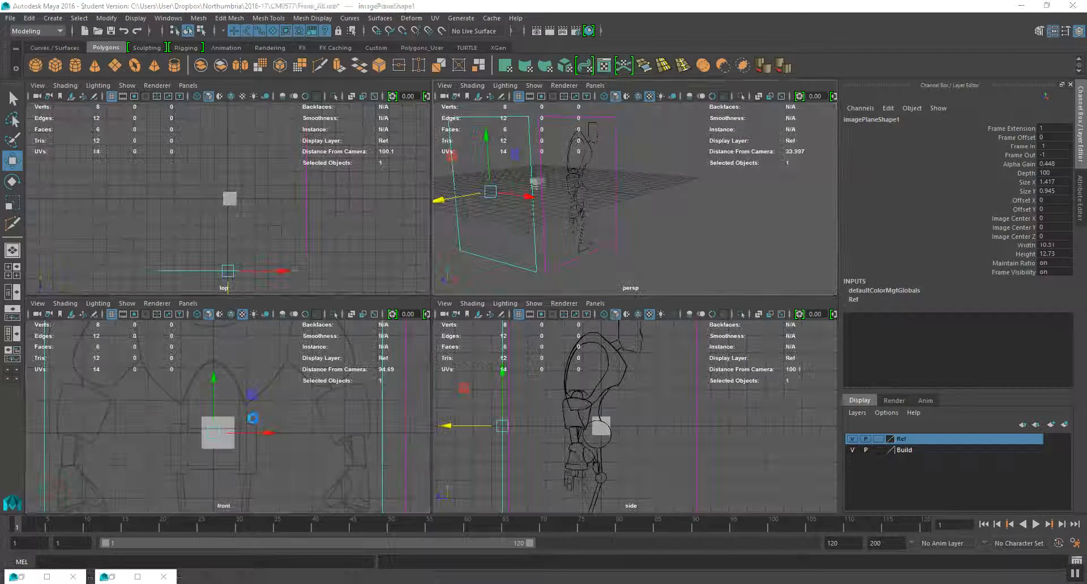
key(space)
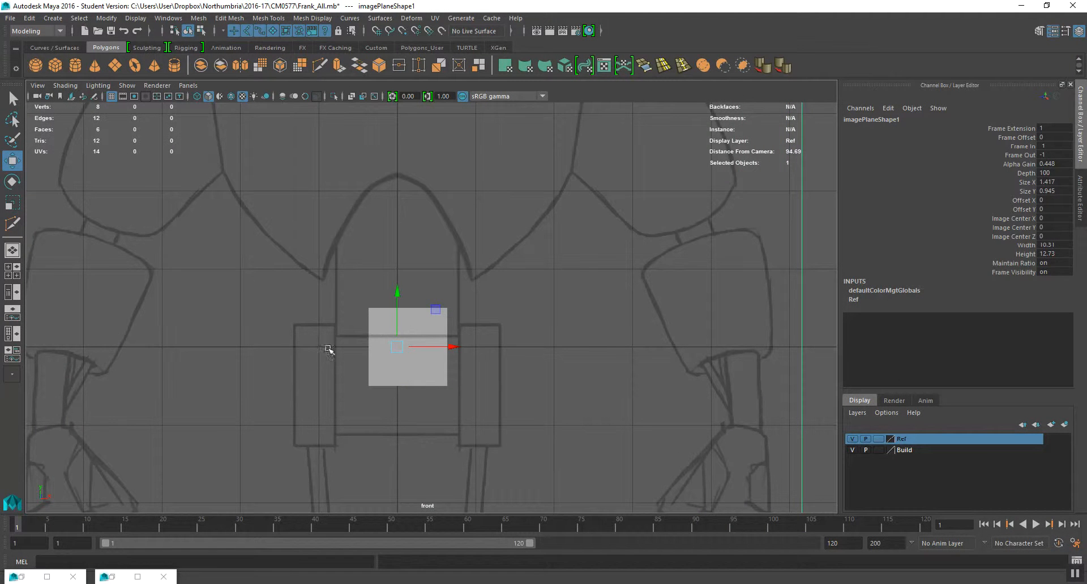
click(137, 576)
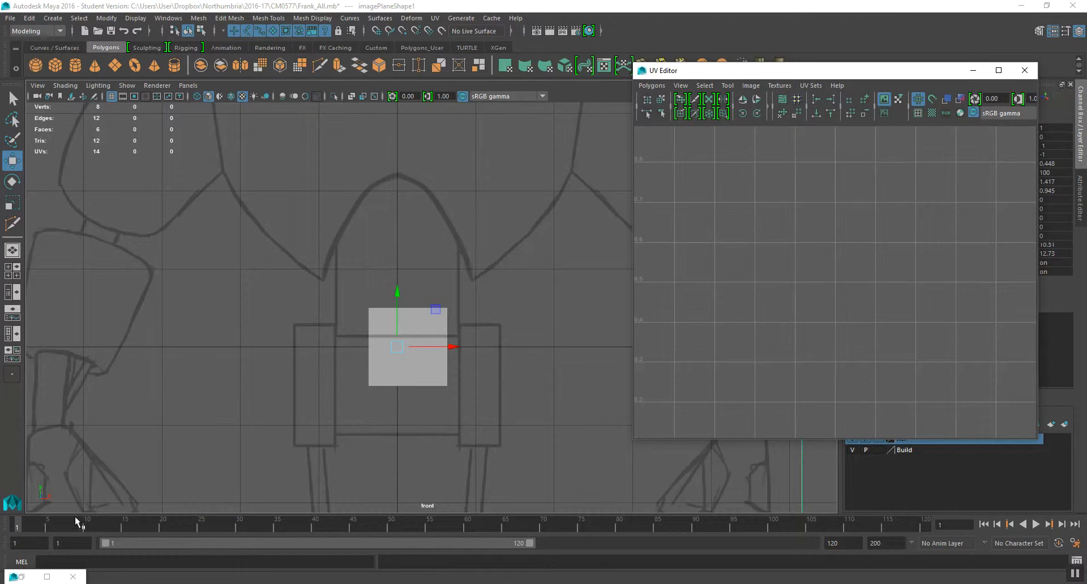
click(21, 576)
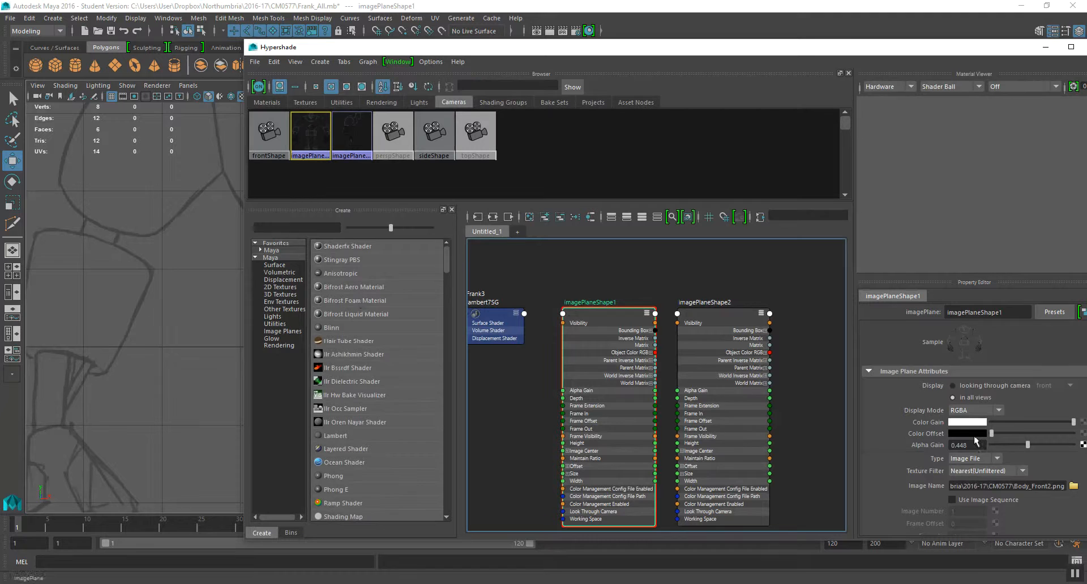
mouse_move(1037, 447)
mouse_down()
mouse_move(989, 446)
mouse_move(1083, 447)
mouse_move(1037, 452)
mouse_up()
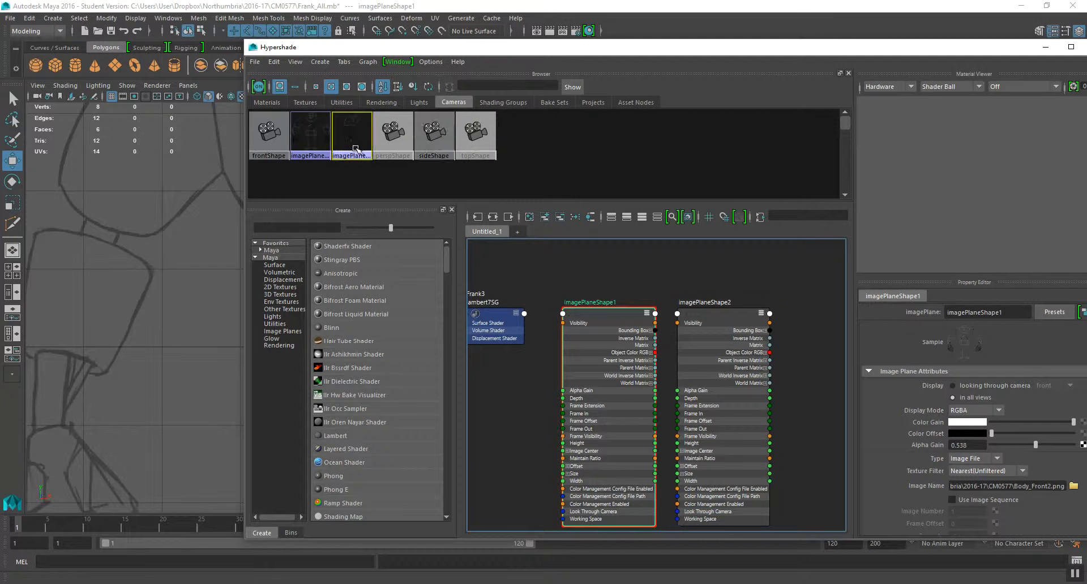
Set imagePlaneShape2's alpha gain to 0.462, minimise the Hypershade and UV Editor, and return to the full-size perspective view.
click(352, 136)
drag(1040, 451, 1029, 450)
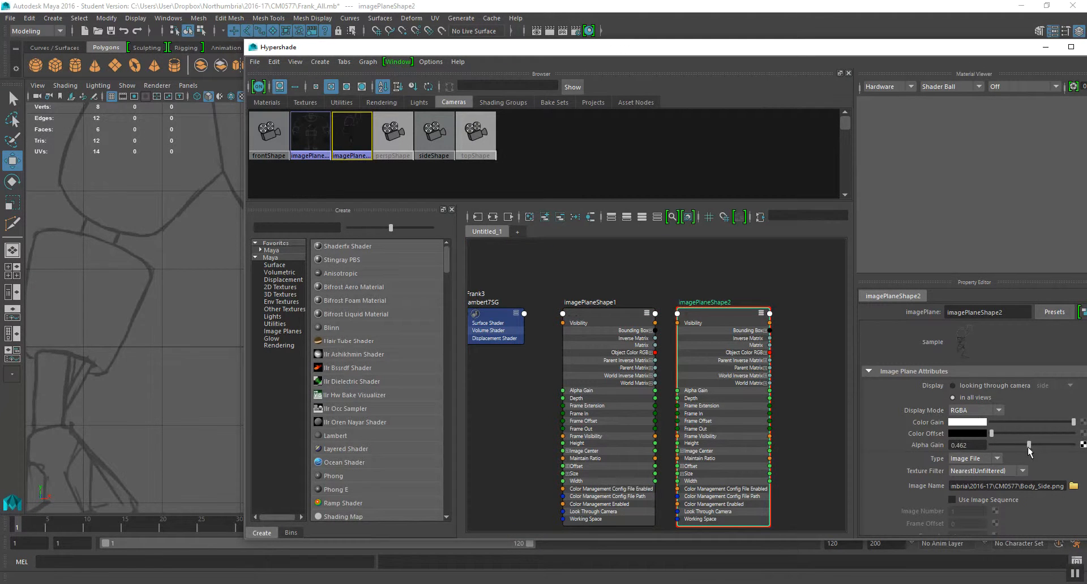
drag(785, 50, 610, 52)
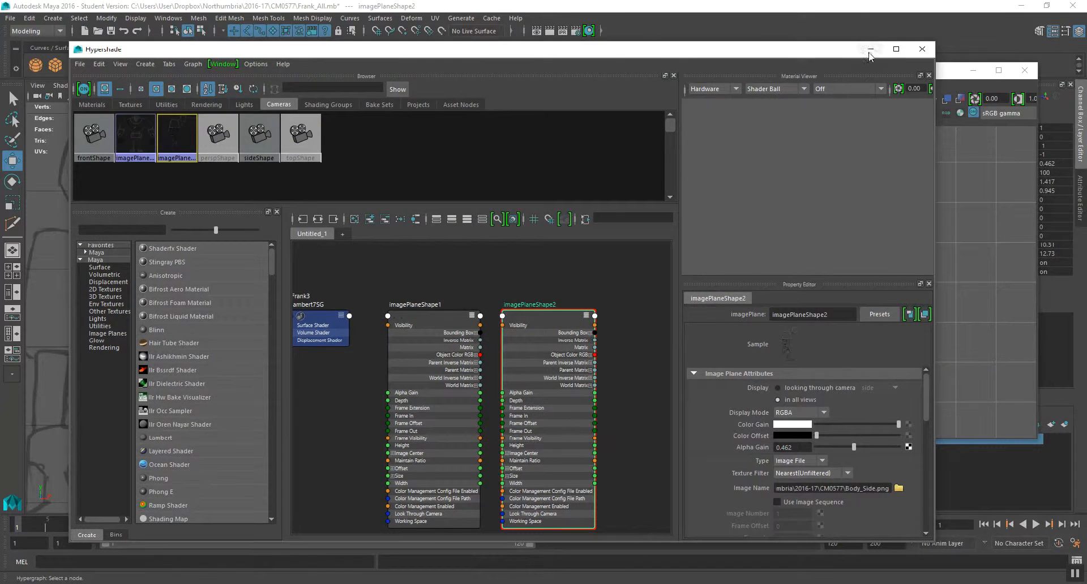
click(870, 49)
click(972, 71)
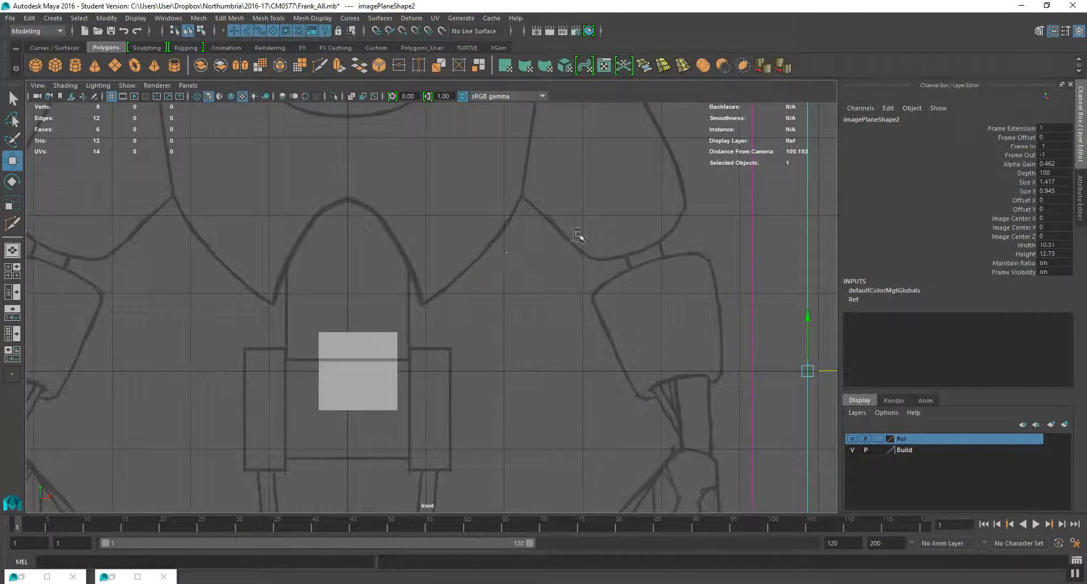
key(space)
alt+drag(441, 226, 376, 247)
key(space)
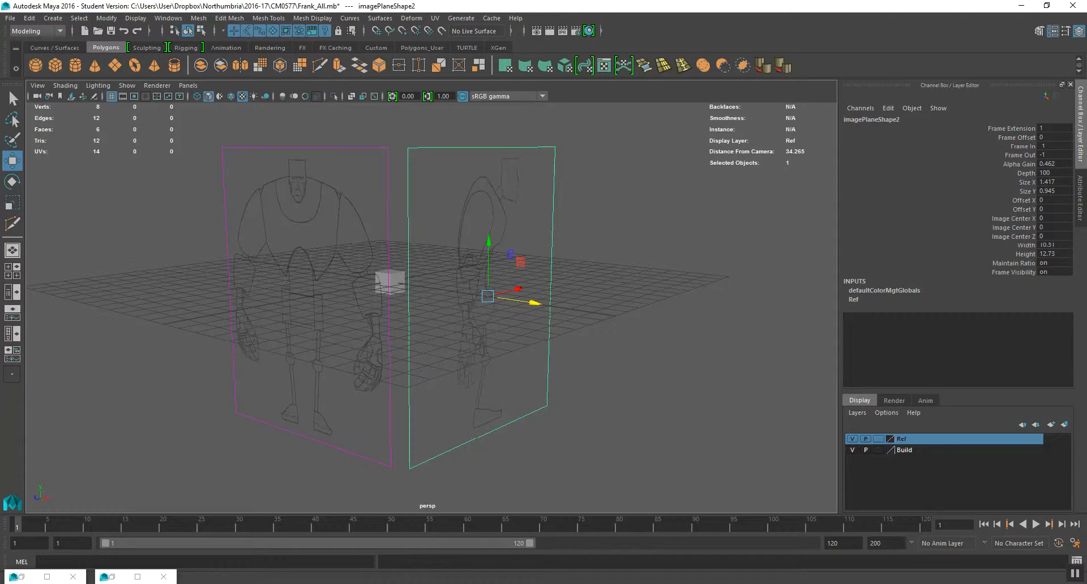
Switch to Photoshop and review the Untitled-2 and Untitled-1 drawings and the front and side drawings in Body_Paint.psd up close.
key(alt+Tab)
click(192, 45)
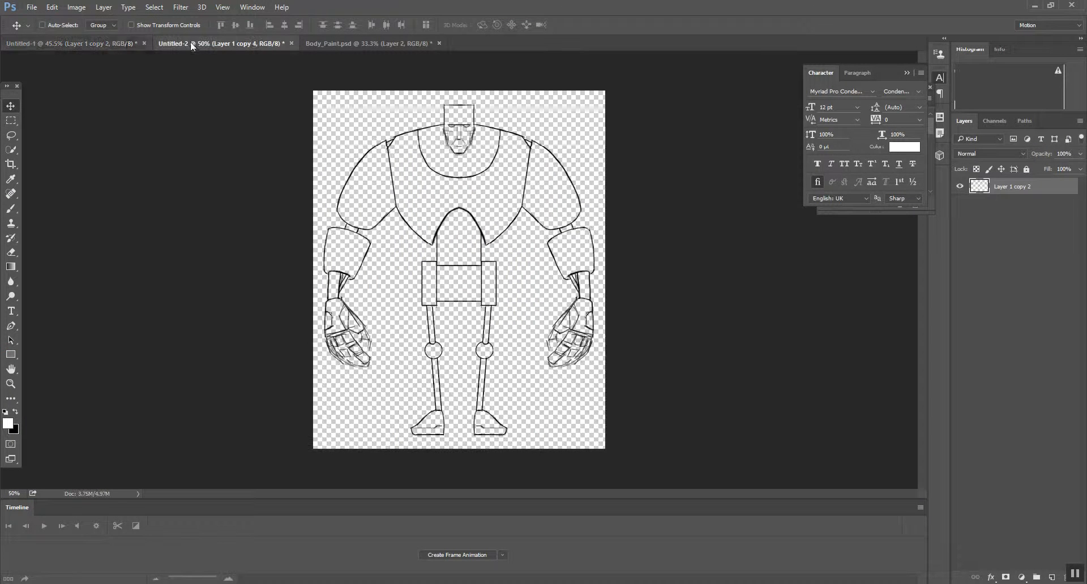
click(71, 44)
click(365, 44)
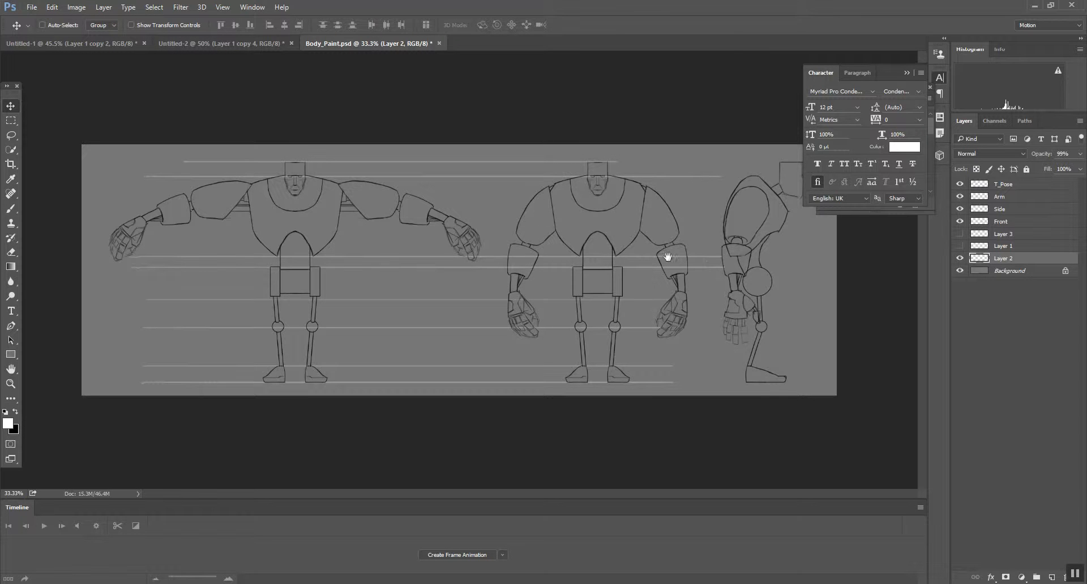
alt+scroll(716, 245, up, 5)
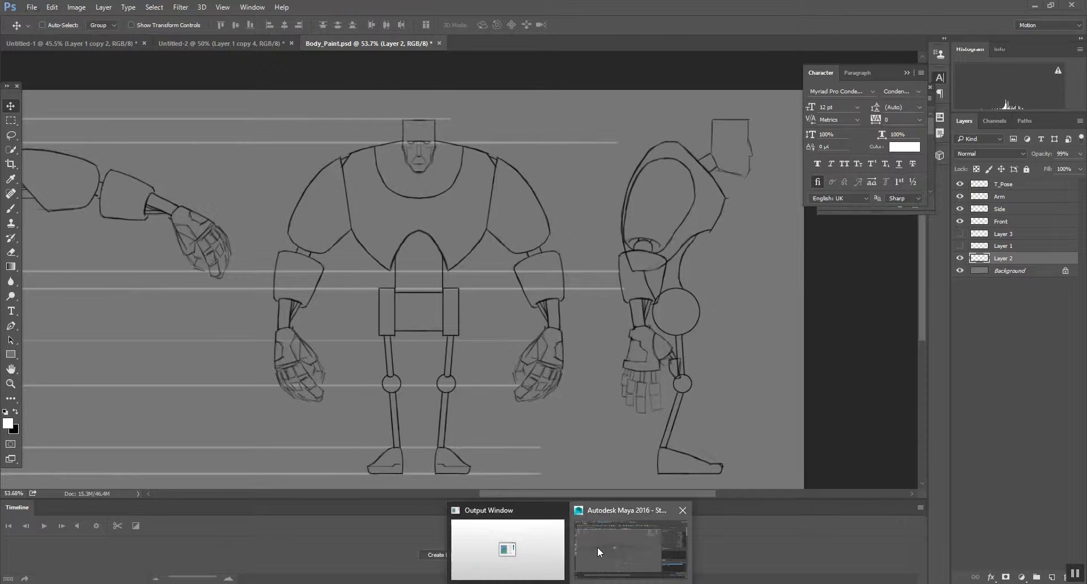
Return to Maya and inspect both faded image planes around the cube in the perspective view.
click(599, 552)
mouse_move(461, 332)
alt+mouse_down()
mouse_move(469, 311)
mouse_move(405, 326)
mouse_move(468, 346)
alt+mouse_up()
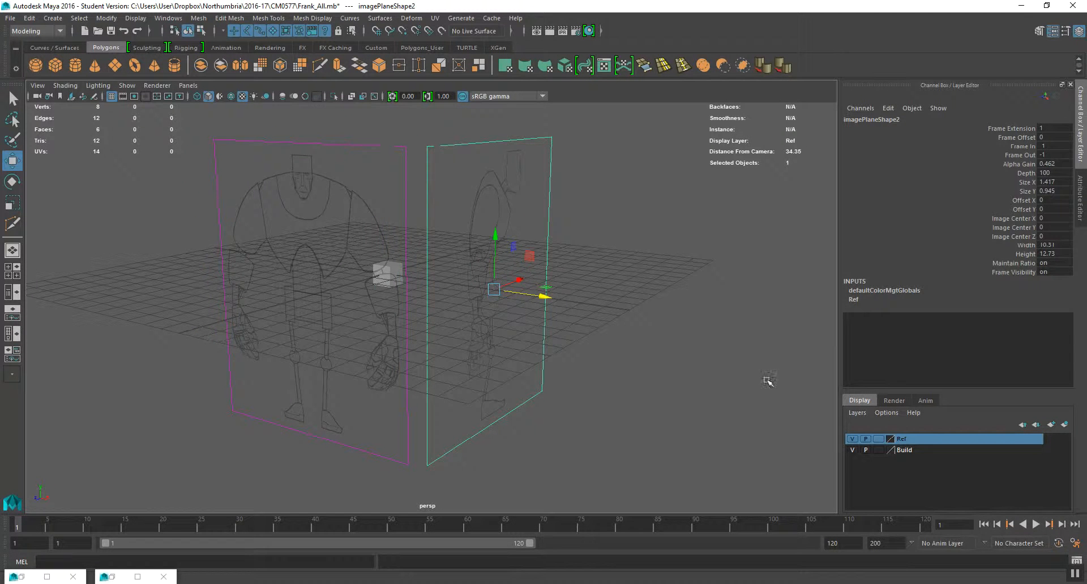
alt+drag(442, 320, 534, 339)
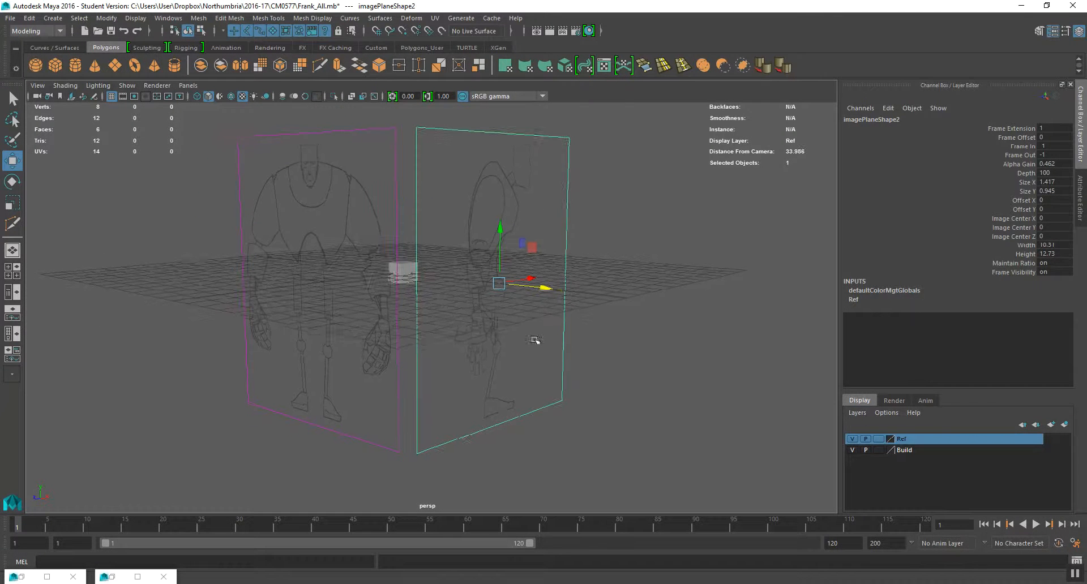